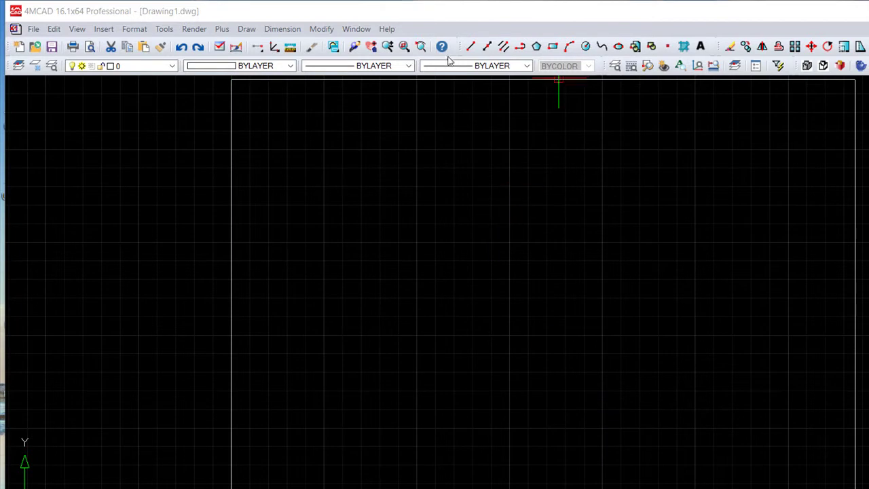
Draw a rectangle by two opposite corners on the right and recentre the view on it.
click(552, 45)
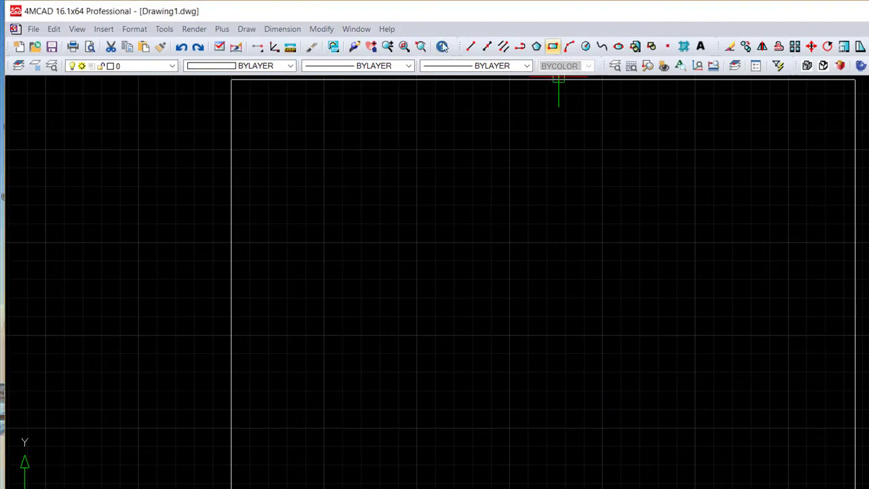
click(581, 334)
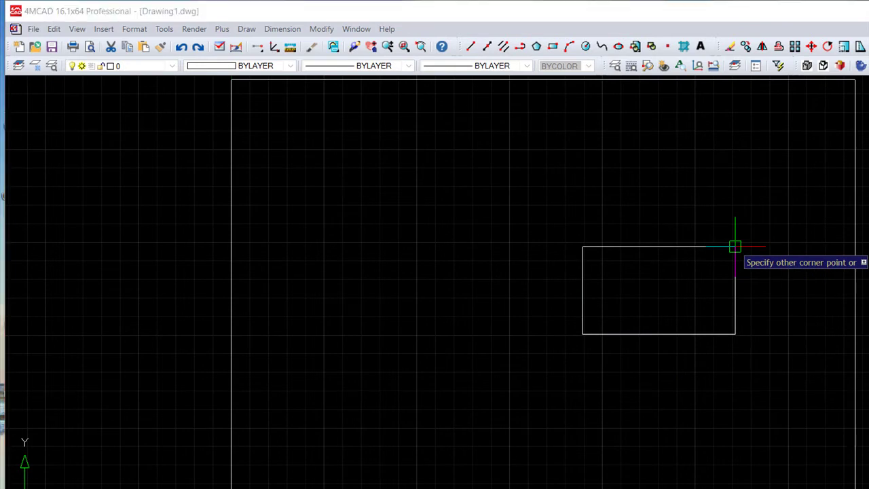
click(656, 283)
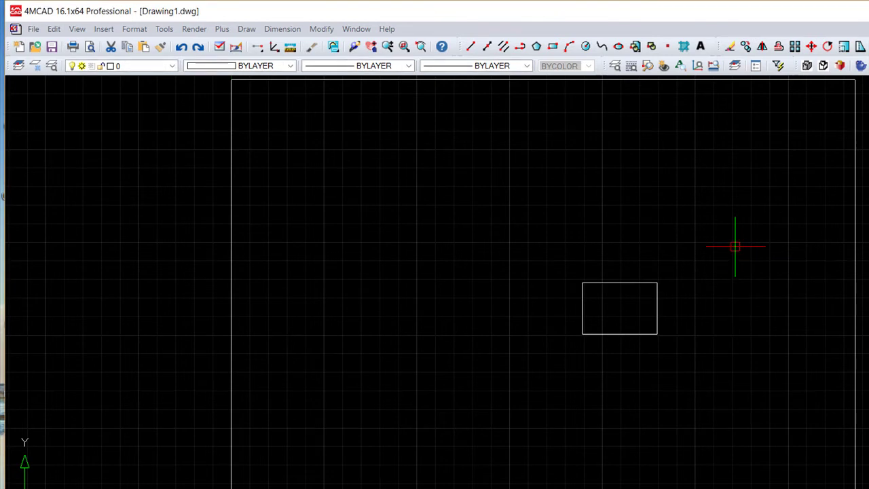
scroll(509, 233, up, 5)
scroll(498, 238, down, 2)
middle_drag(497, 239, 558, 208)
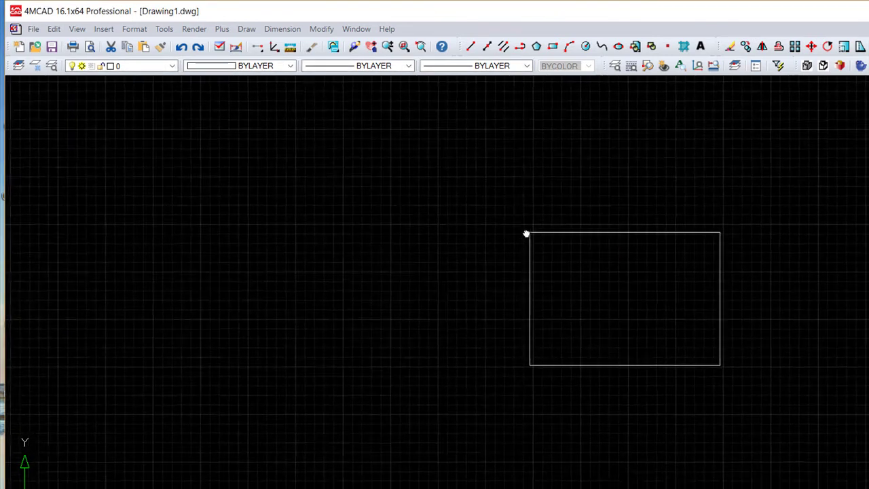
Explode the rectangle with EX into separate line segments.
text(E)
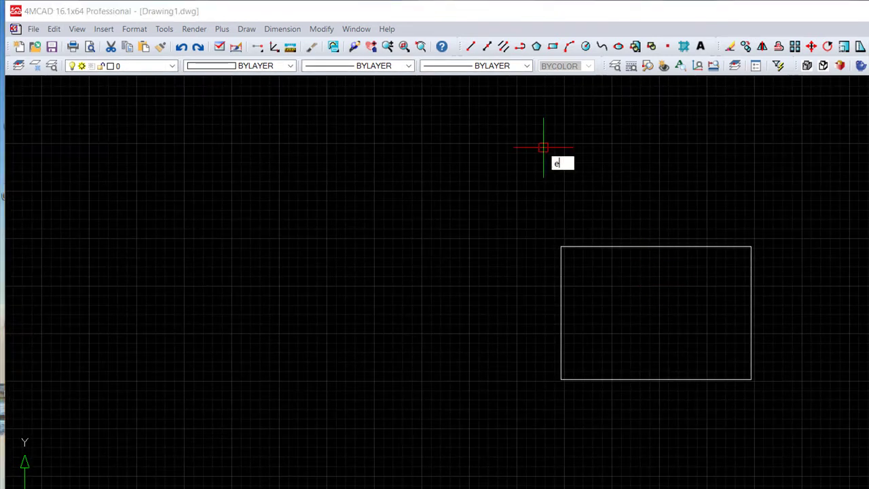
text(XPLODE)
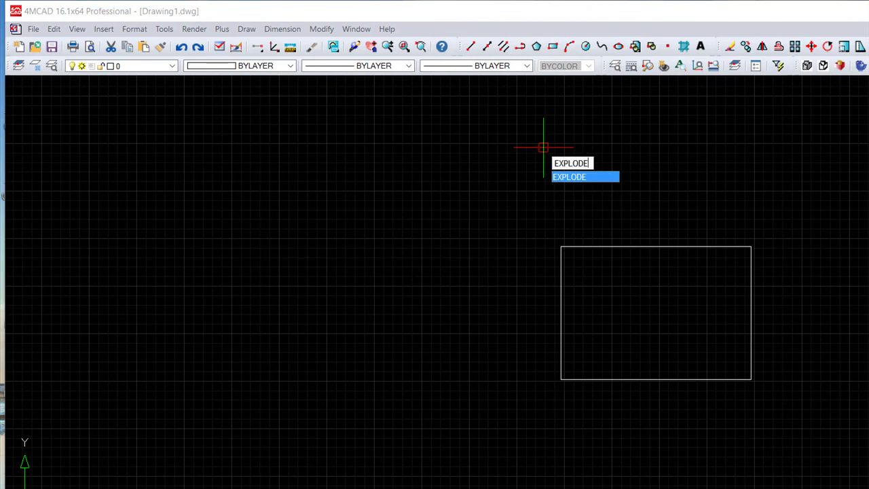
key(Return)
click(662, 246)
key(Return)
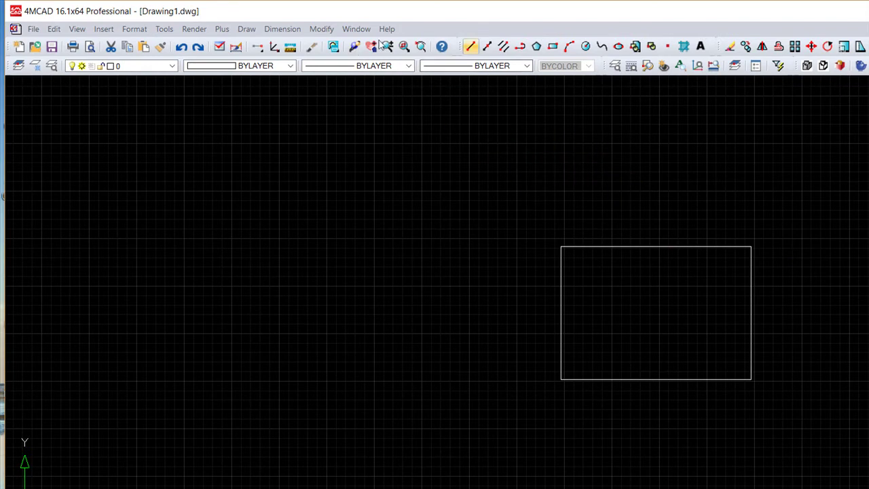
On the Axes layer, draw a vertical centreline between the top and bottom edge midpoints.
click(142, 66)
click(126, 99)
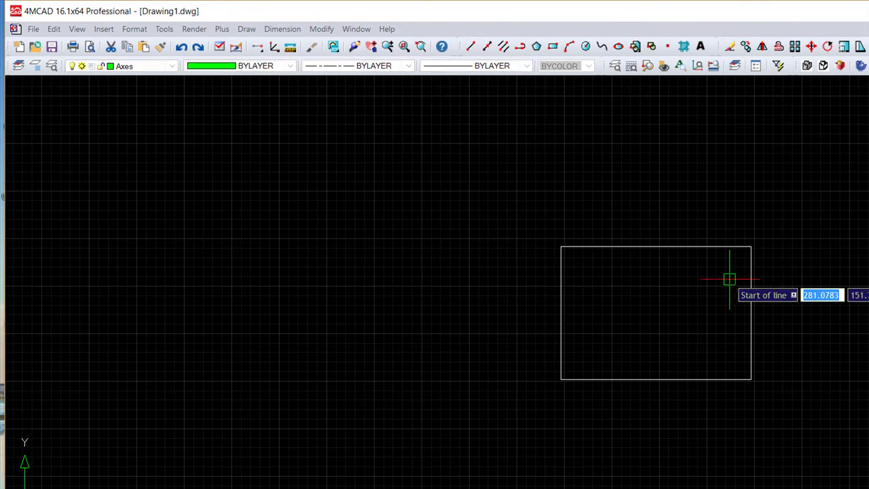
click(656, 246)
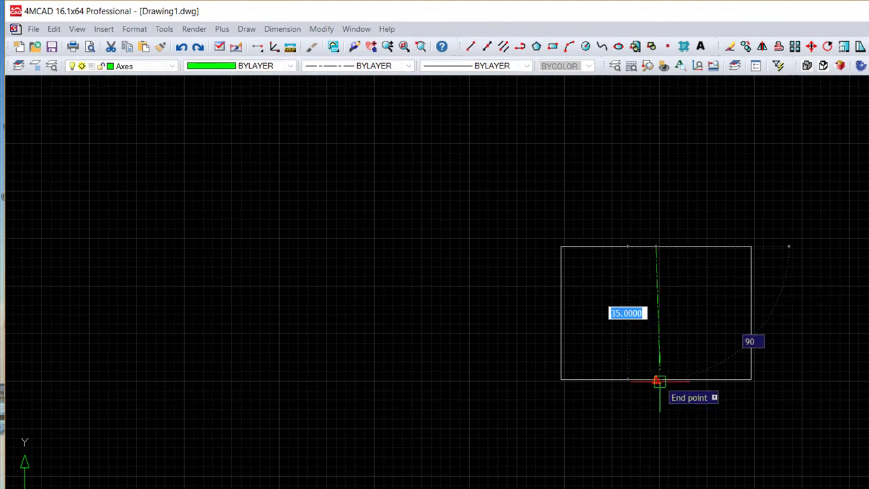
click(656, 378)
key(Return)
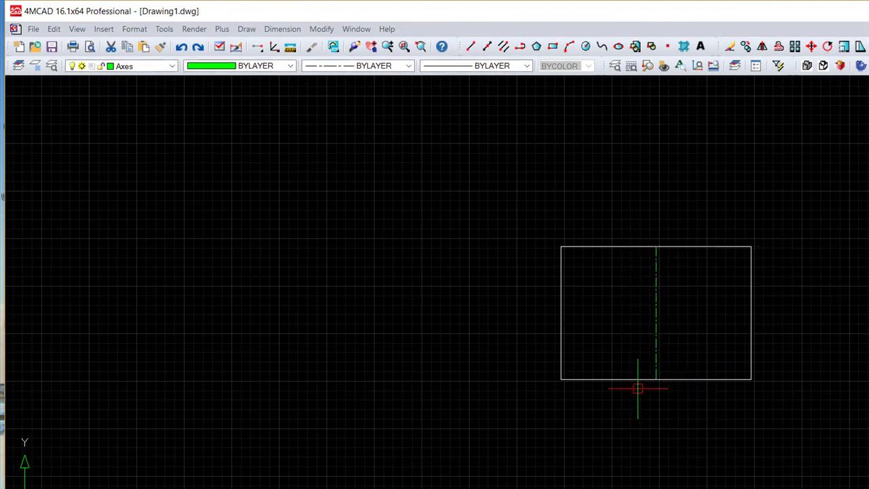
scroll(640, 387, up, 1)
middle_drag(641, 382, 597, 400)
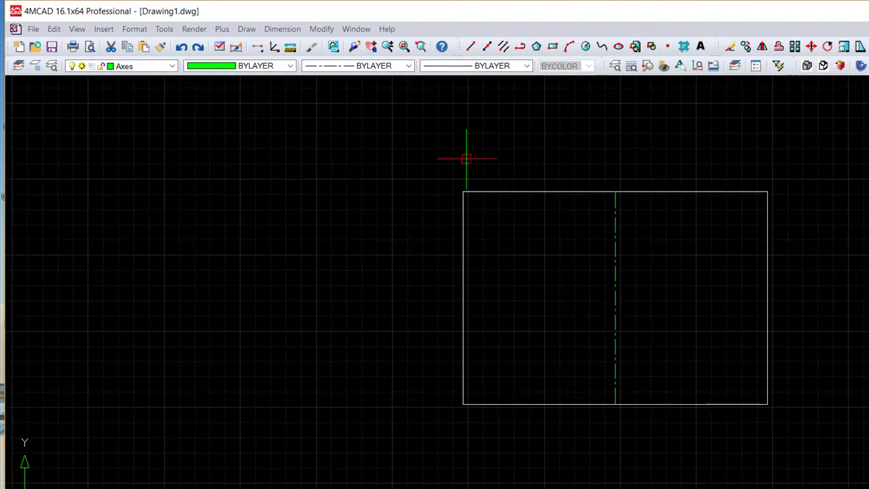
Make layer 0 the current layer again.
click(139, 65)
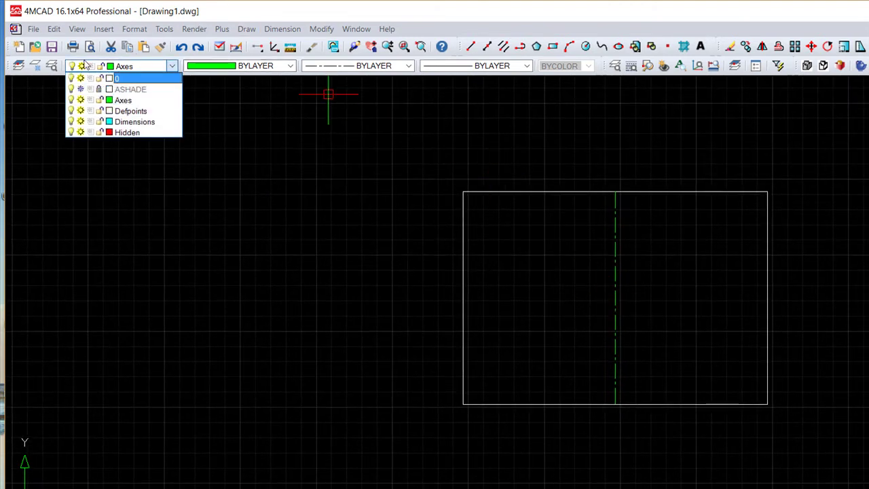
click(109, 75)
key(Escape)
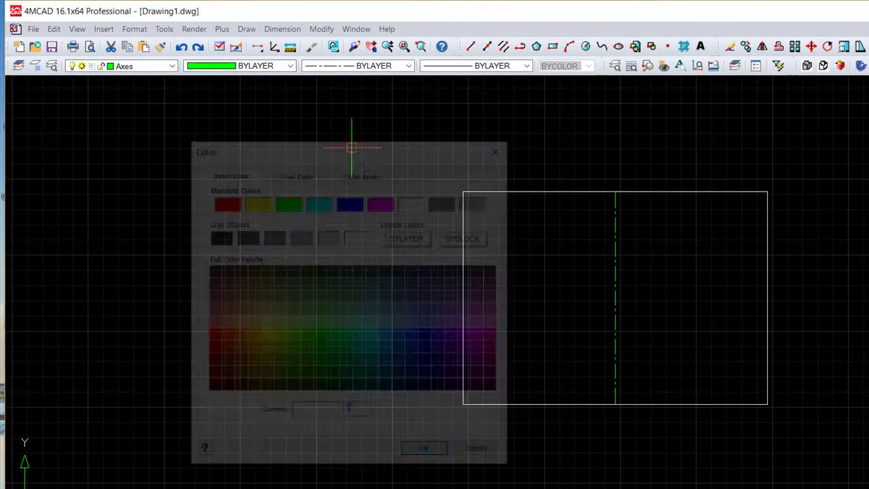
click(135, 65)
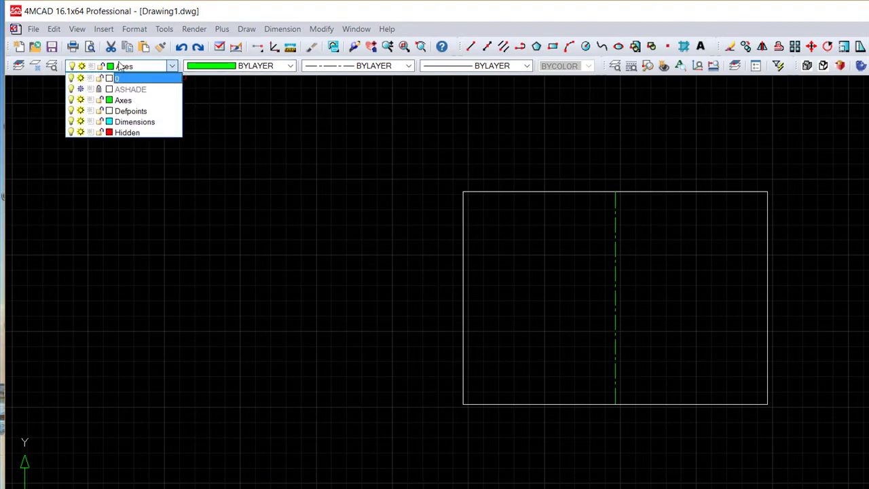
click(146, 77)
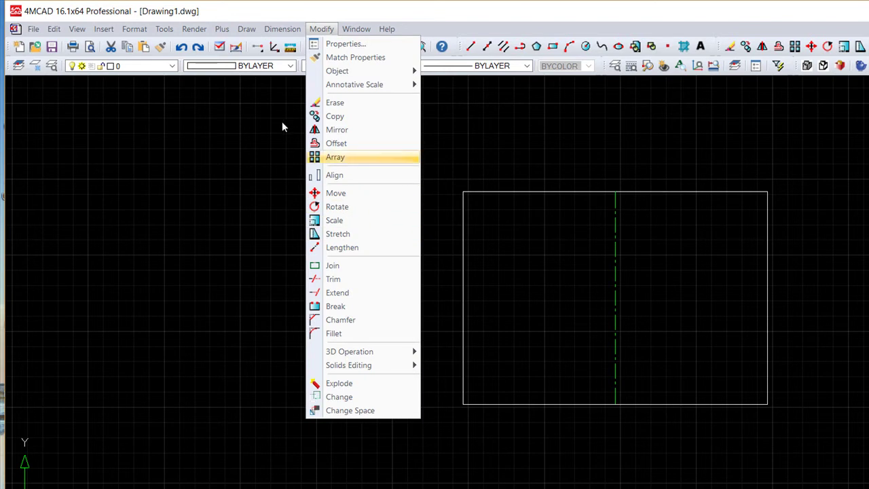
Offset the rectangle's top and bottom edges 21 units outward as guide lines.
click(338, 143)
key(Return)
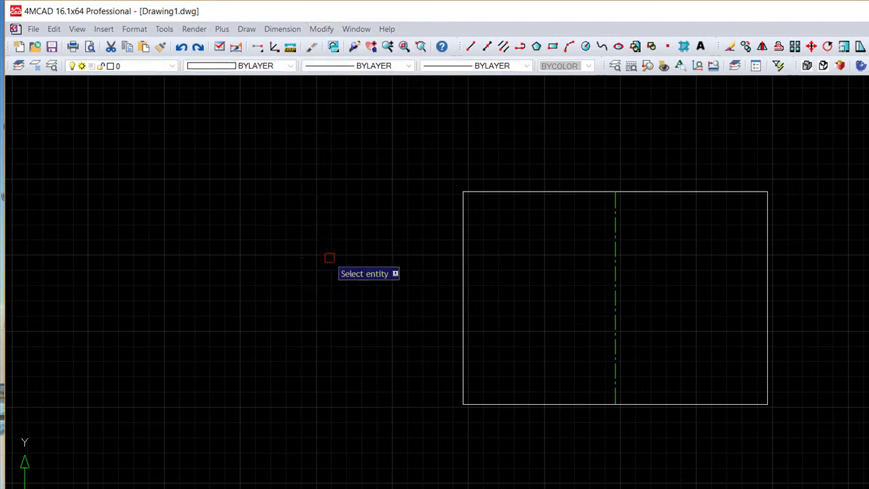
click(646, 190)
click(646, 178)
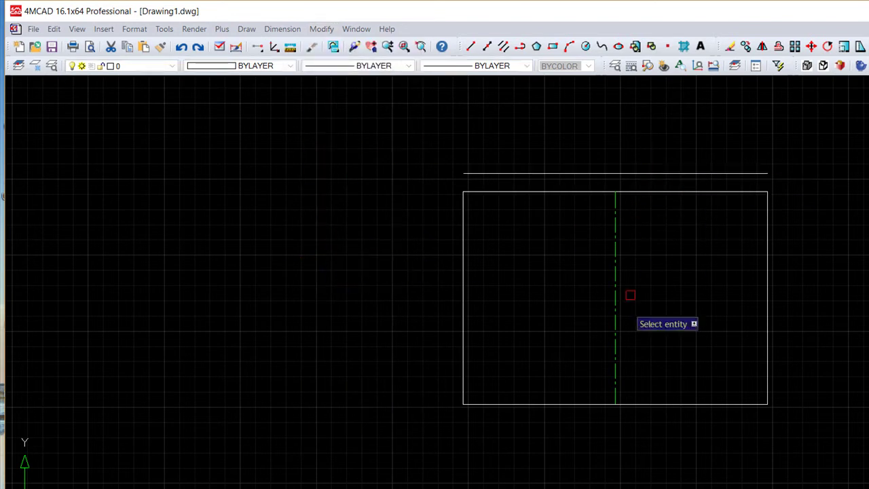
click(648, 404)
click(655, 417)
Grip-stretch both centreline ends out to the offset guide lines.
click(616, 212)
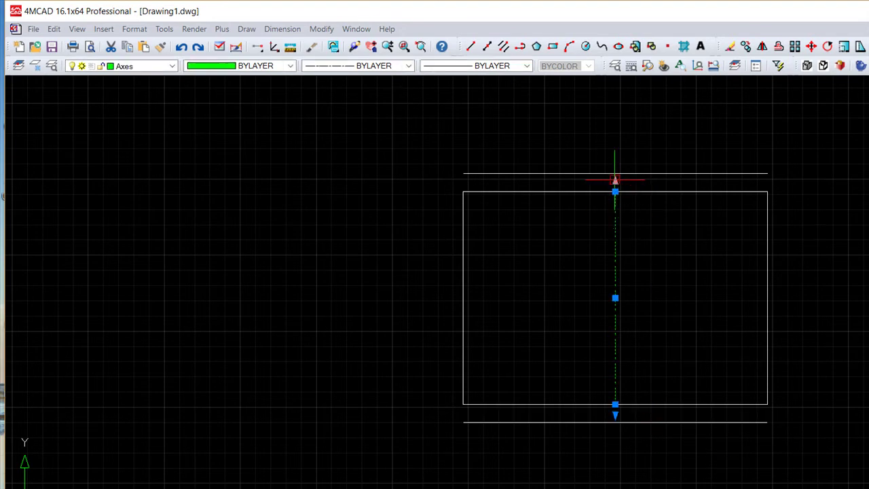
click(615, 191)
click(615, 174)
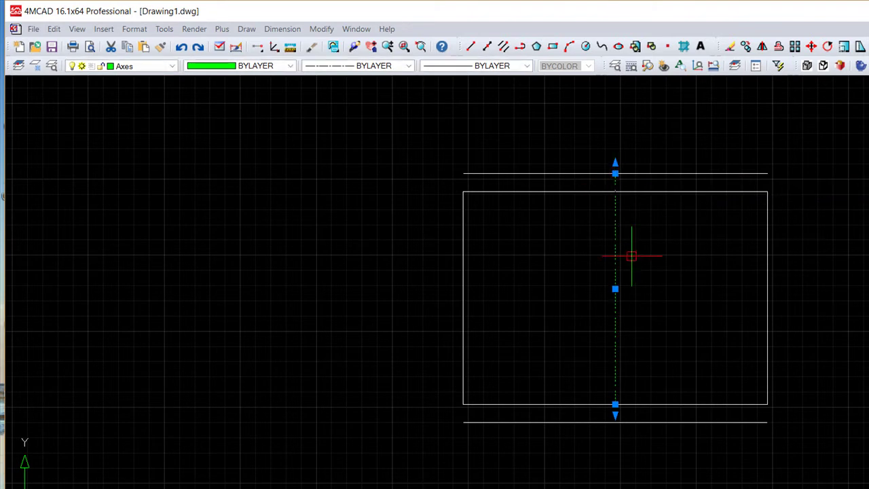
click(615, 405)
click(615, 422)
key(Escape)
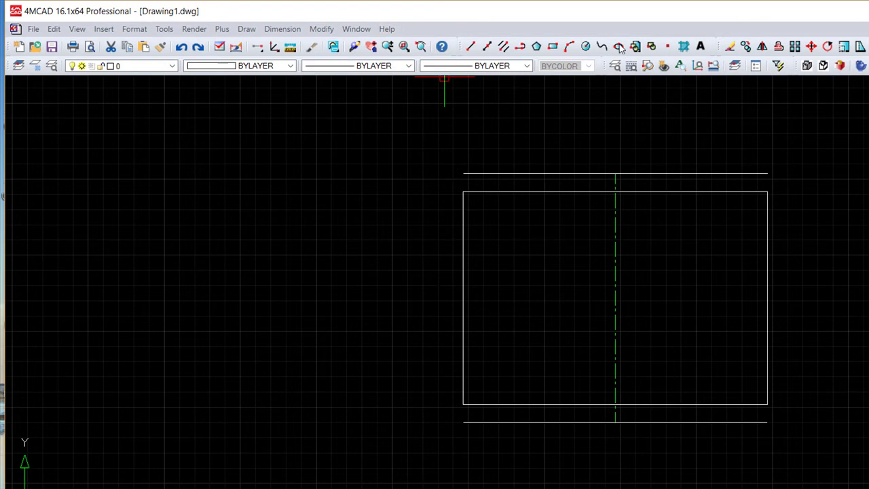
Erase the two offset guide lines.
click(586, 45)
click(688, 173)
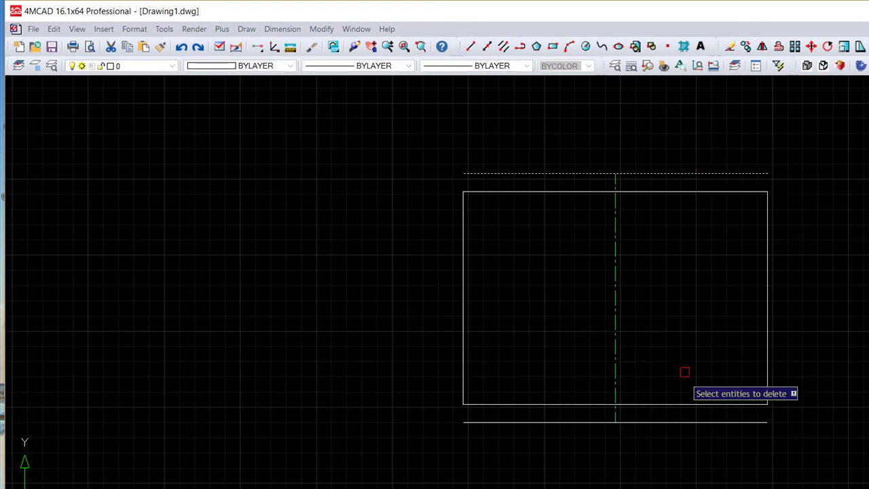
click(695, 421)
key(Return)
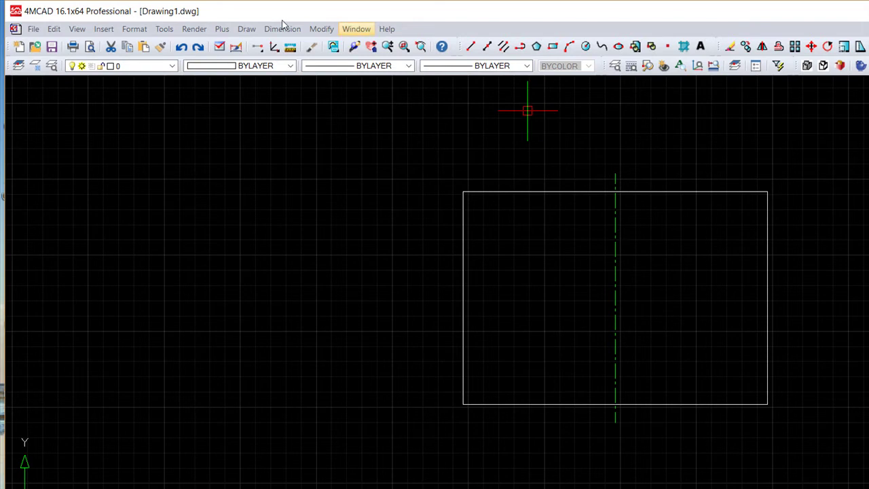
Set the vertical centreline's linetype scale to 5 in the Properties panel.
key(Left)
key(Right)
key(Left)
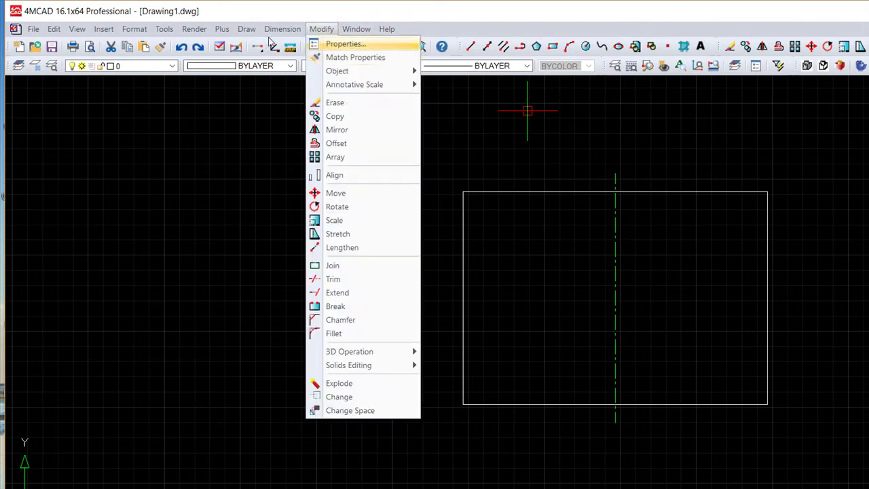
key(Return)
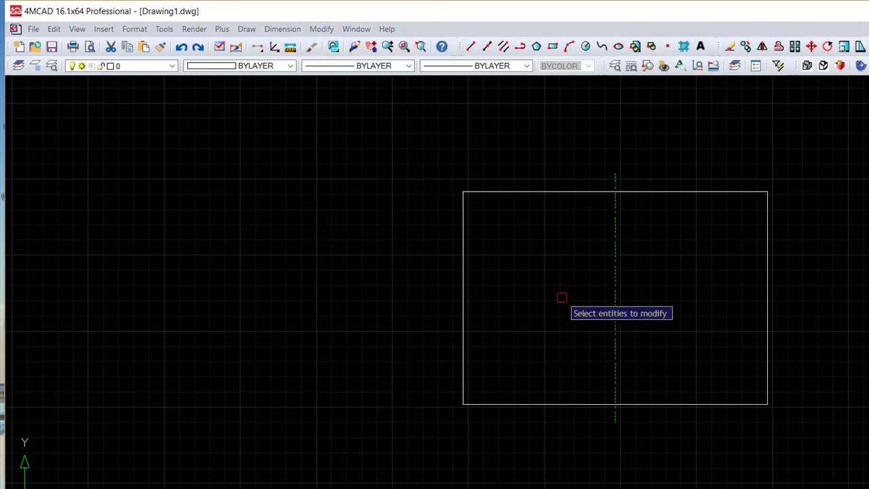
click(615, 298)
key(Tab)
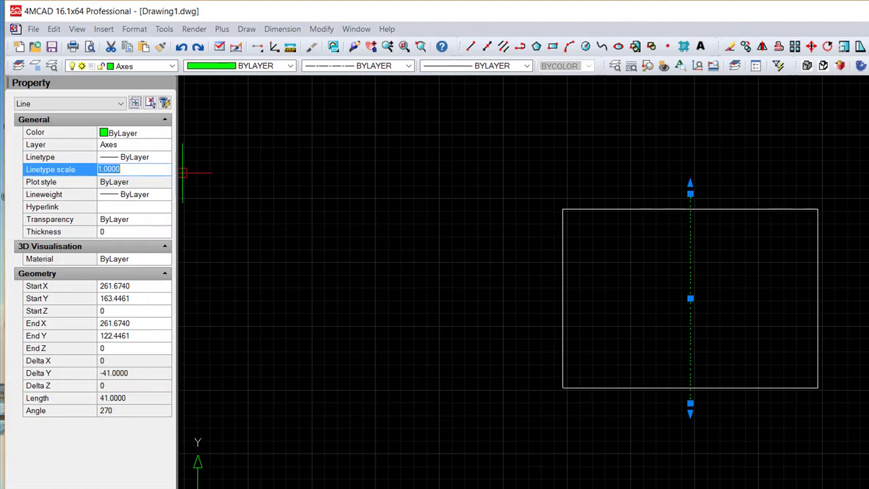
text(5)
key(Return)
key(Escape)
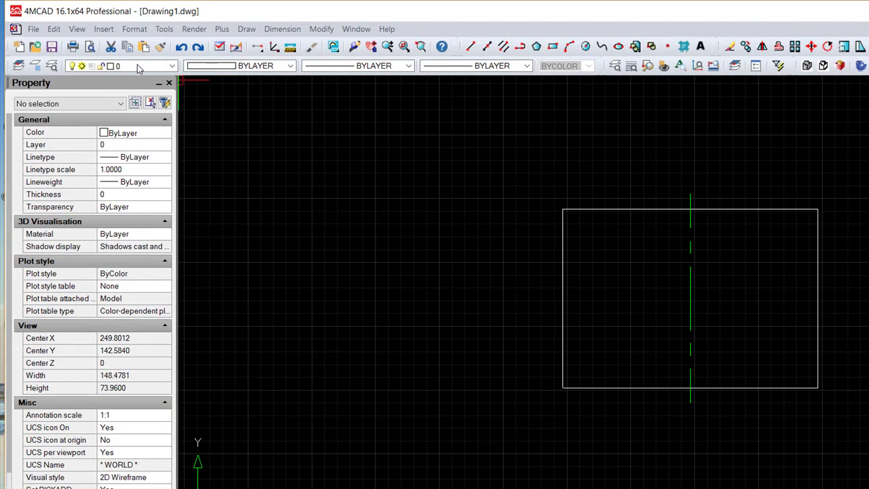
click(168, 83)
Offset the centreline 12.5 units to both the left and the right.
click(321, 28)
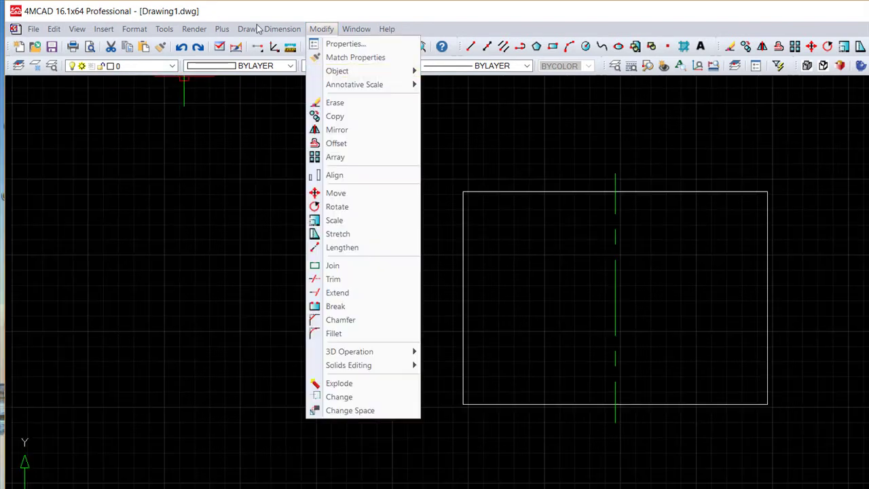
click(336, 143)
text(12.5)
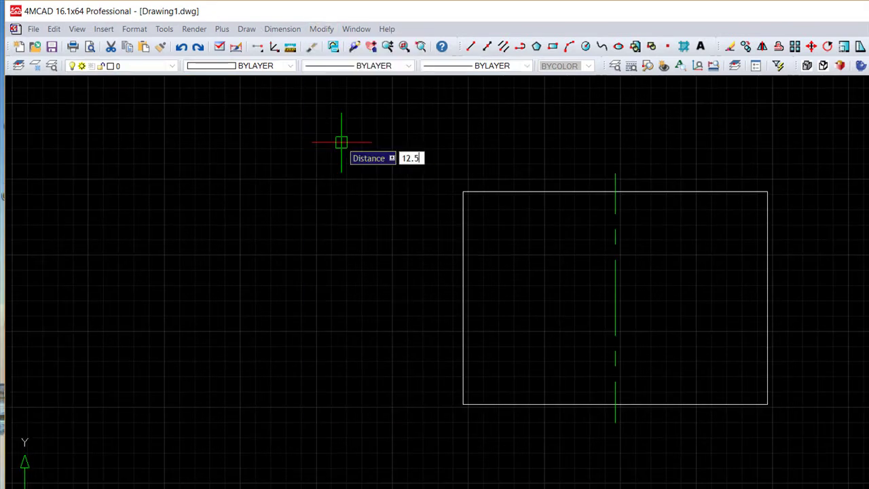
key(Return)
click(616, 308)
click(585, 308)
click(615, 305)
click(650, 306)
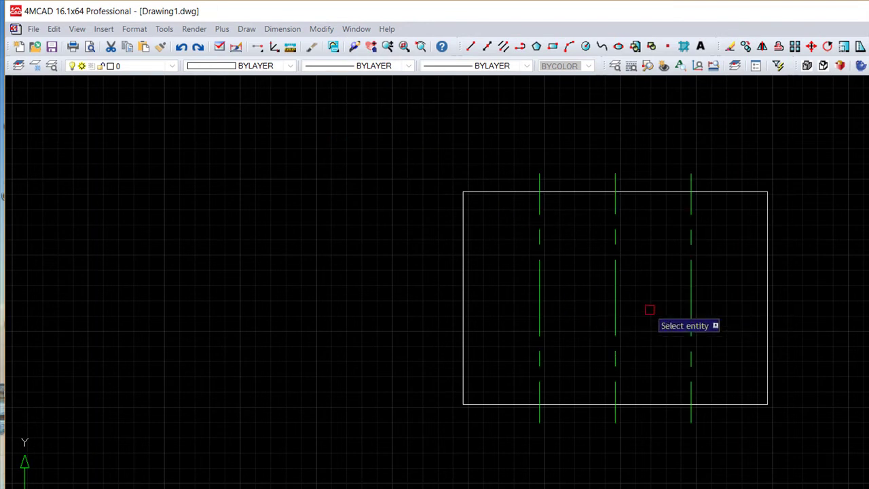
Trim the four outer-line stubs back to the rectangle's edges, then select both outer lines.
click(321, 29)
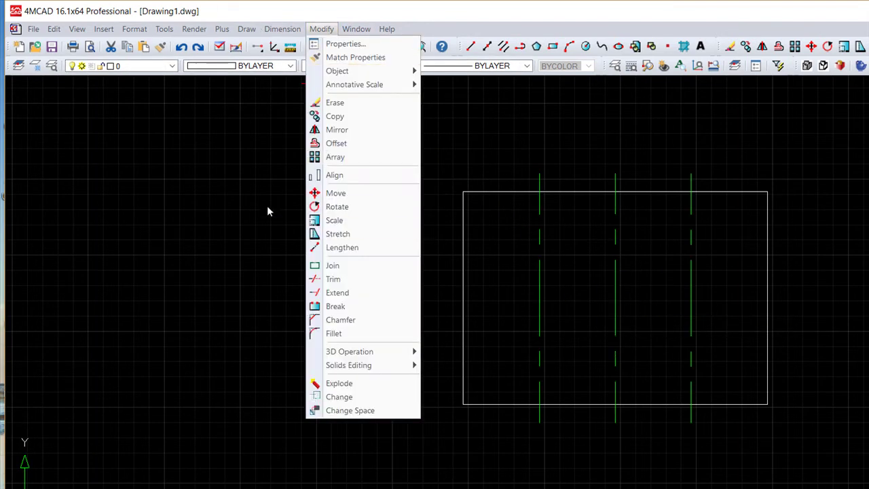
click(333, 279)
click(822, 483)
click(372, 165)
key(Return)
click(537, 182)
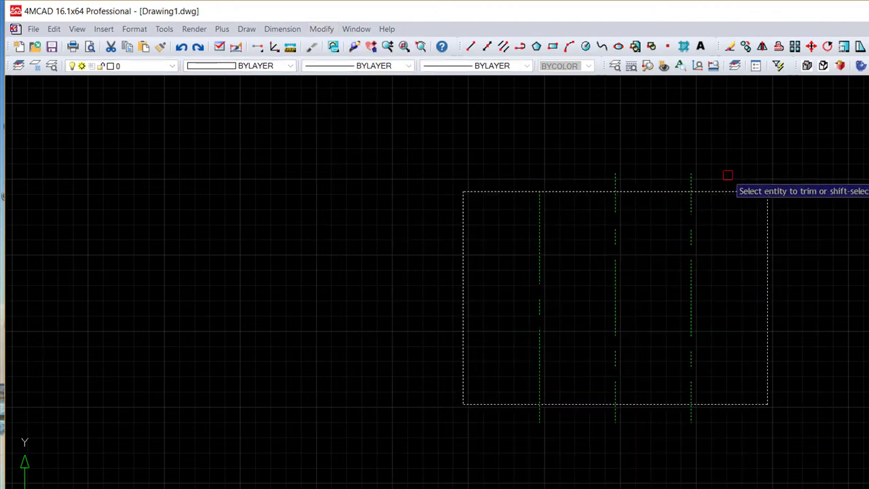
click(691, 179)
click(691, 414)
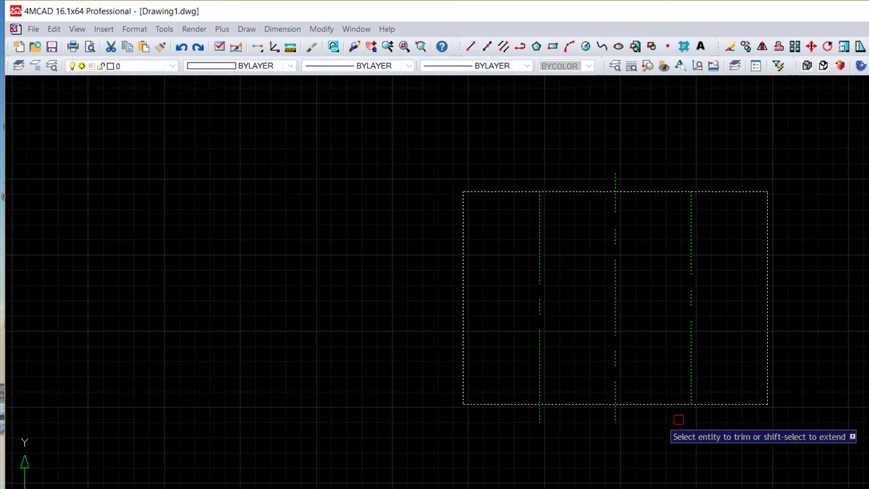
click(537, 421)
key(Return)
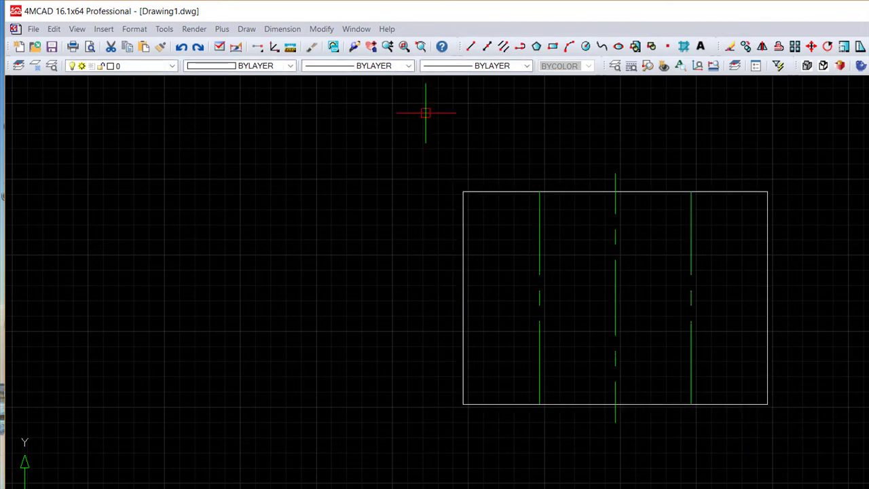
click(691, 286)
click(542, 264)
Change the two selected flanking lines from layer Axes to layer 0 in Properties.
click(321, 29)
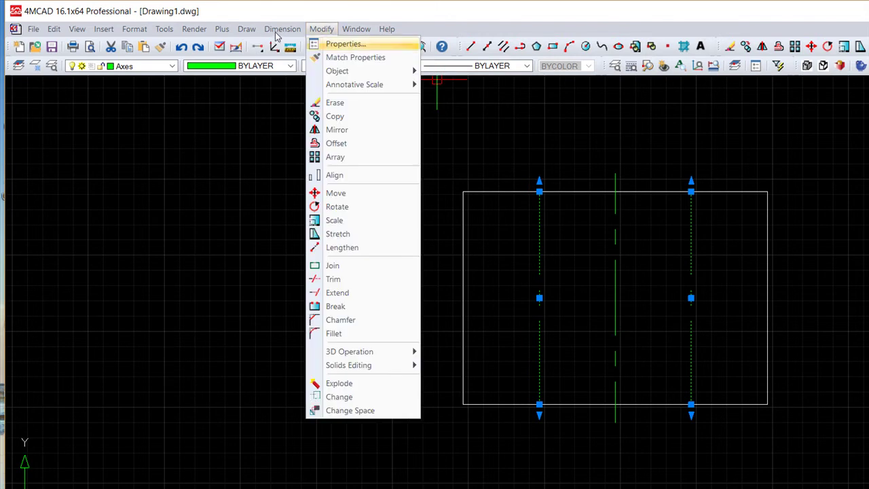
click(339, 48)
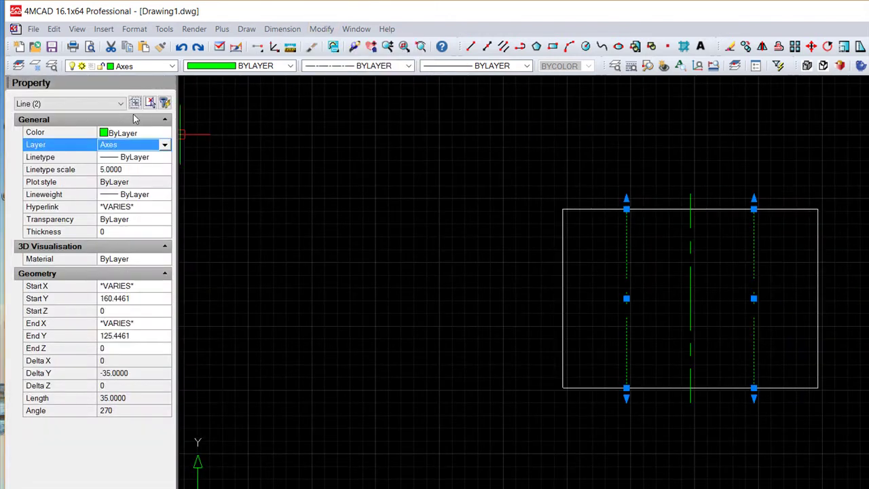
click(132, 145)
click(103, 157)
key(Escape)
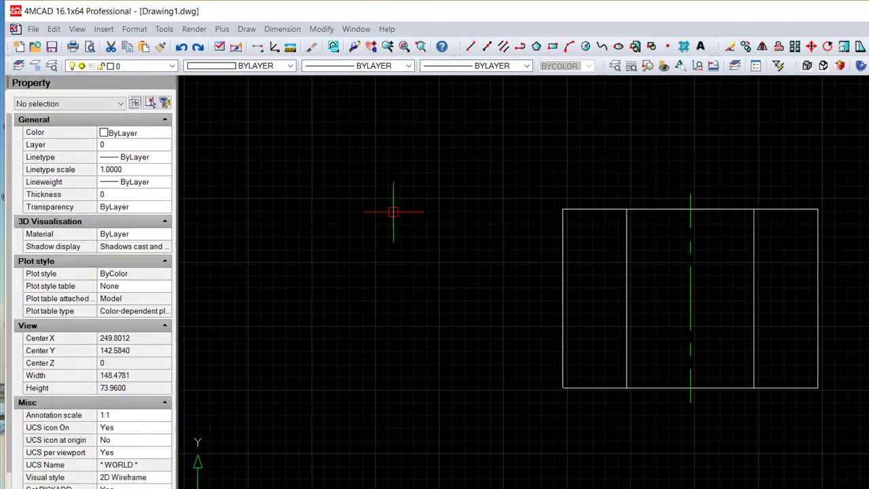
click(169, 82)
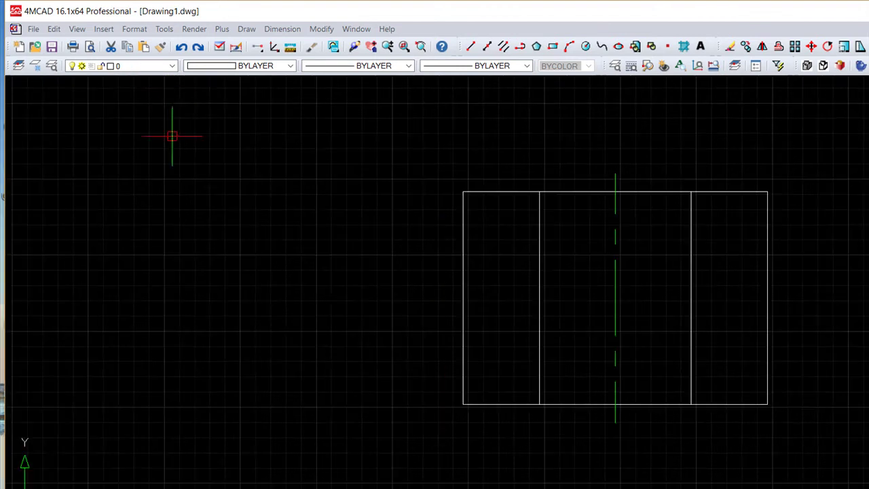
Draw a 51-unit horizontal line leftward from the rectangle's left edge, undoing a mistaken segment.
middle_drag(262, 225, 431, 221)
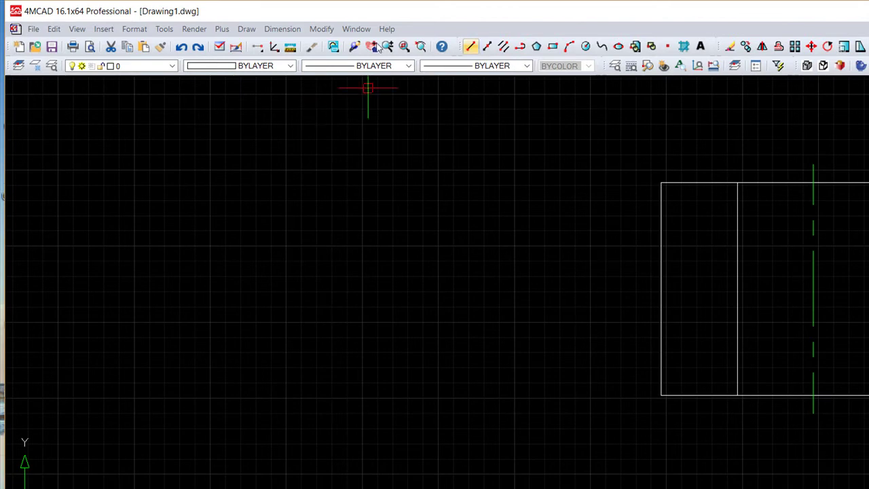
click(660, 287)
text(56)
key(Return)
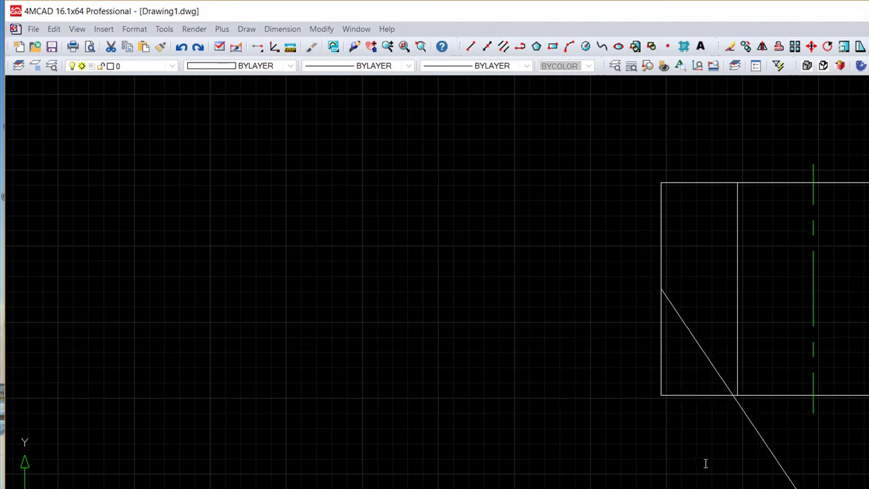
key(ctrl+z)
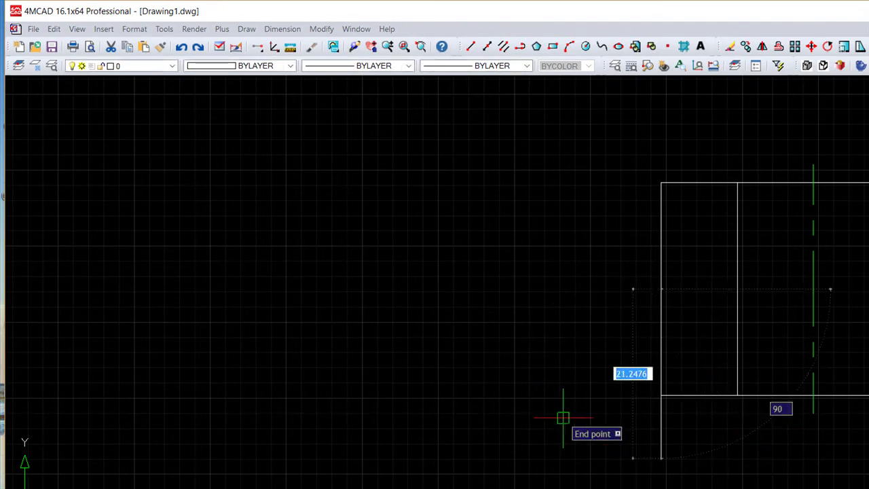
text(51)
key(Return)
key(Return)
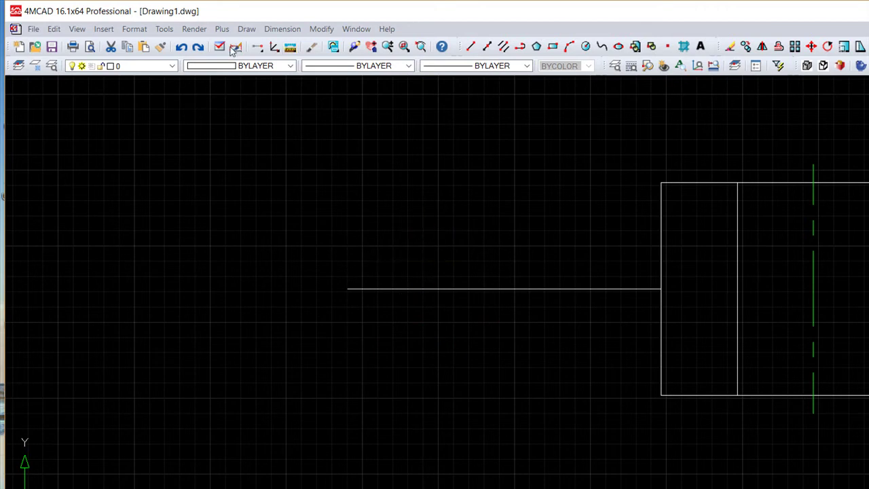
click(321, 29)
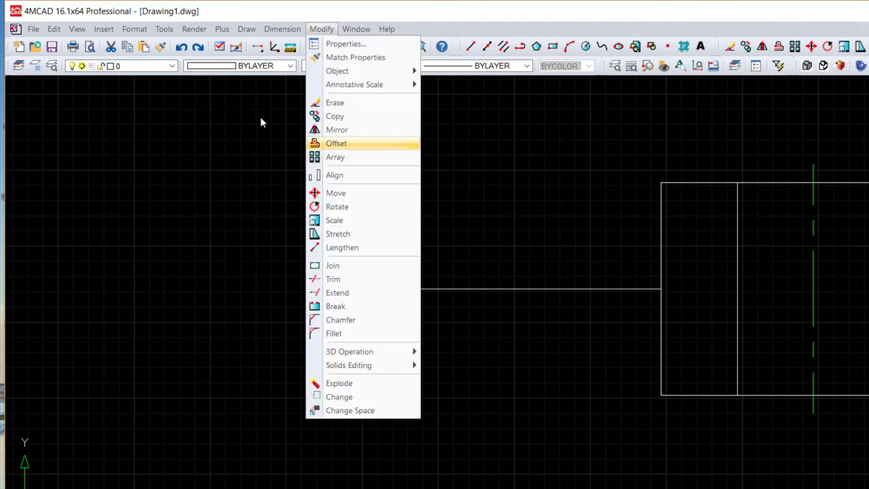
Offset the horizontal line 7.5 units both above and below.
click(336, 142)
text(5)
key(Return)
click(570, 288)
click(577, 248)
click(581, 288)
click(575, 329)
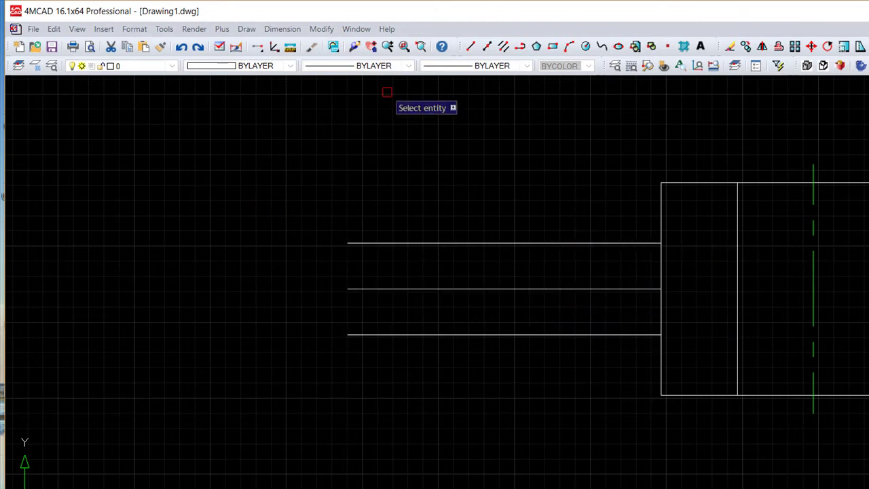
Offset the rectangle's left edge 7.5 units leftward as a vertical guide.
click(321, 28)
click(335, 142)
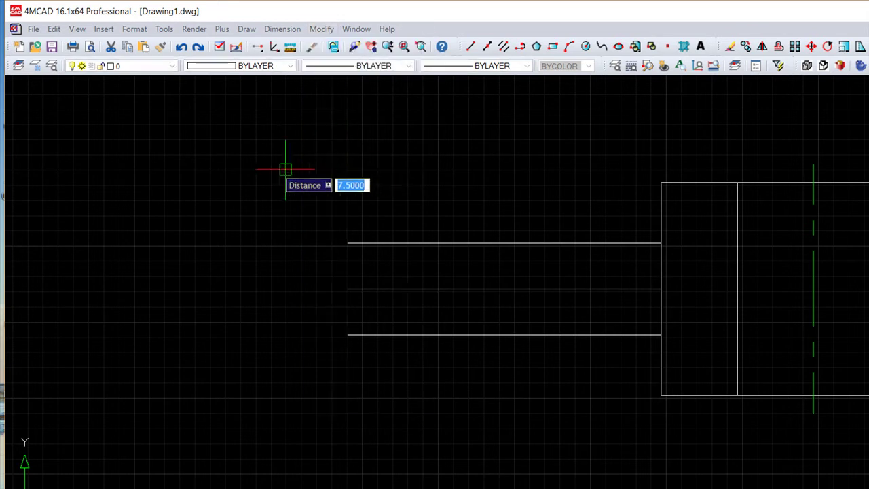
key(Return)
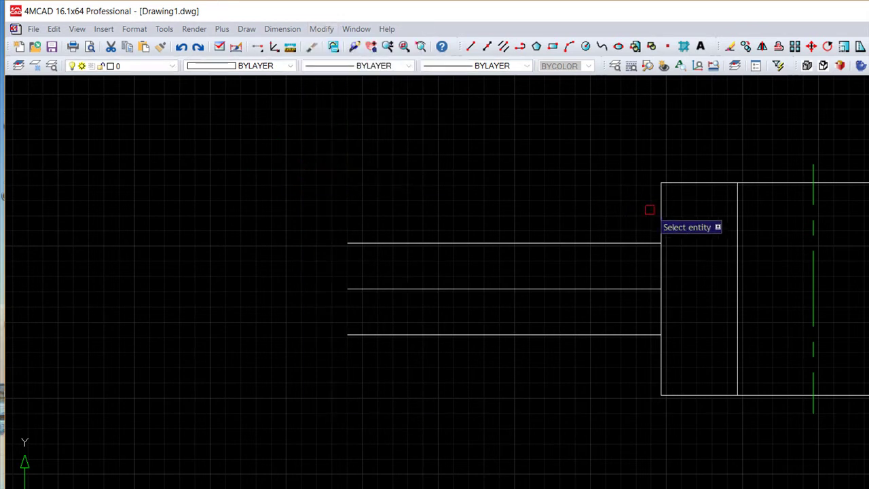
click(660, 226)
click(538, 220)
key(Return)
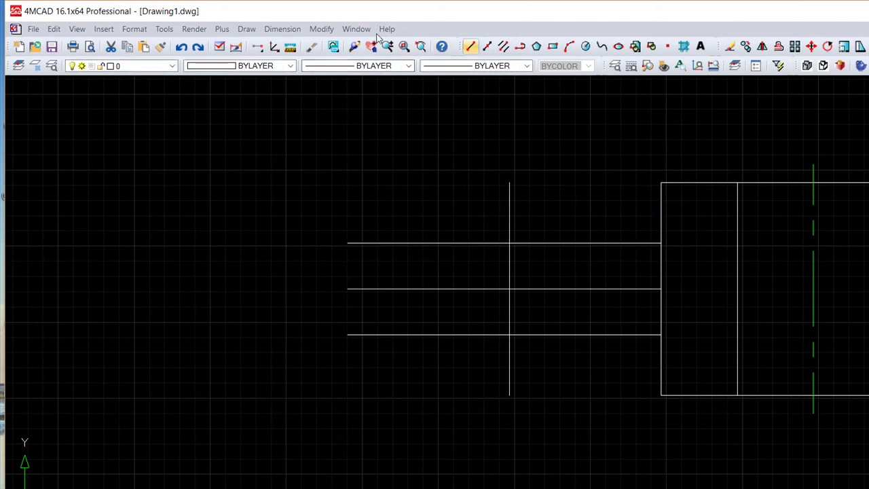
key(Escape)
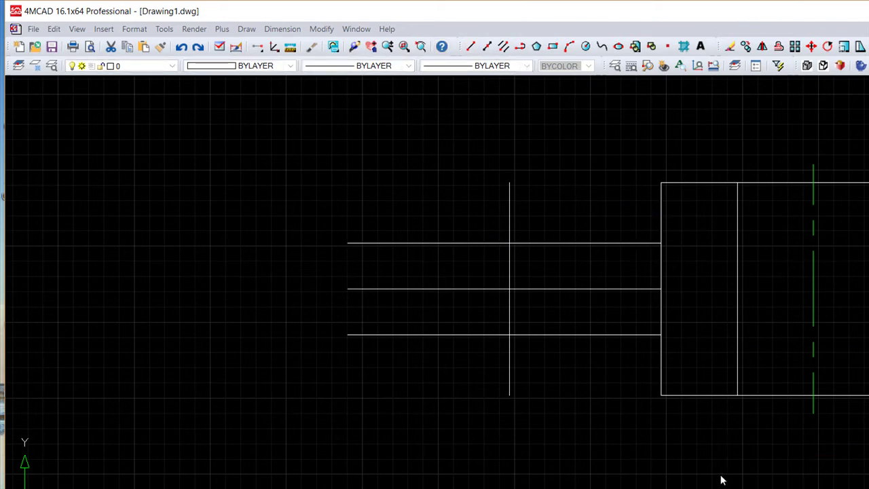
Draw a 50-unit line at 210° from the top line/guide intersection, then erase the guide.
key(Return)
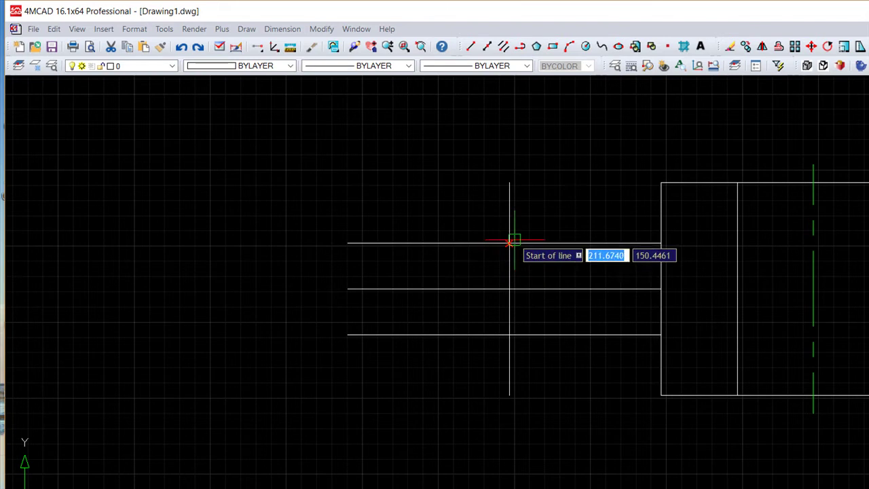
click(510, 244)
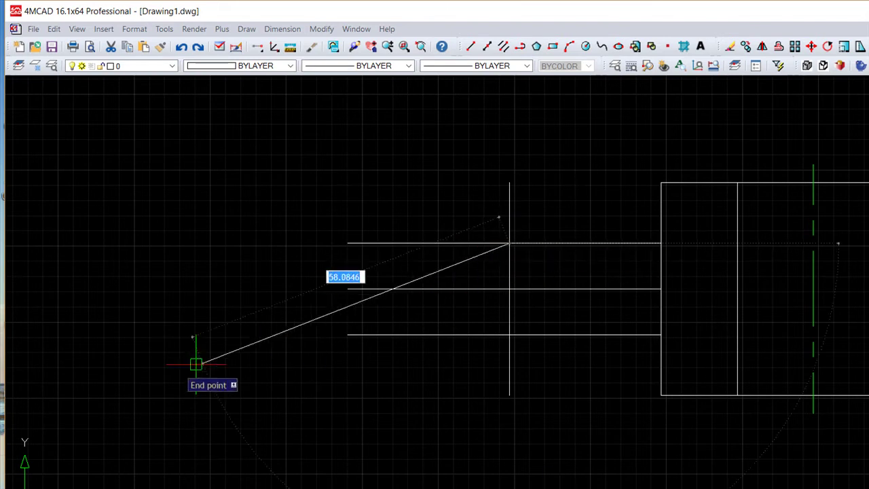
key(Tab)
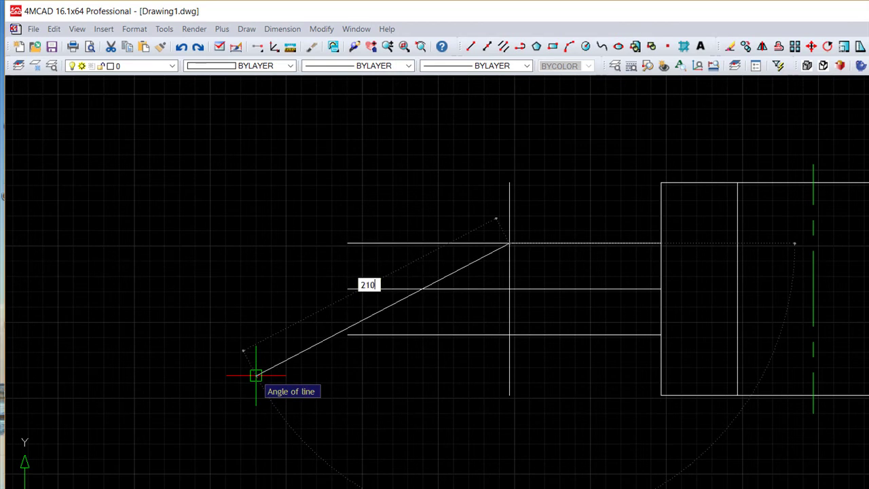
key(Tab)
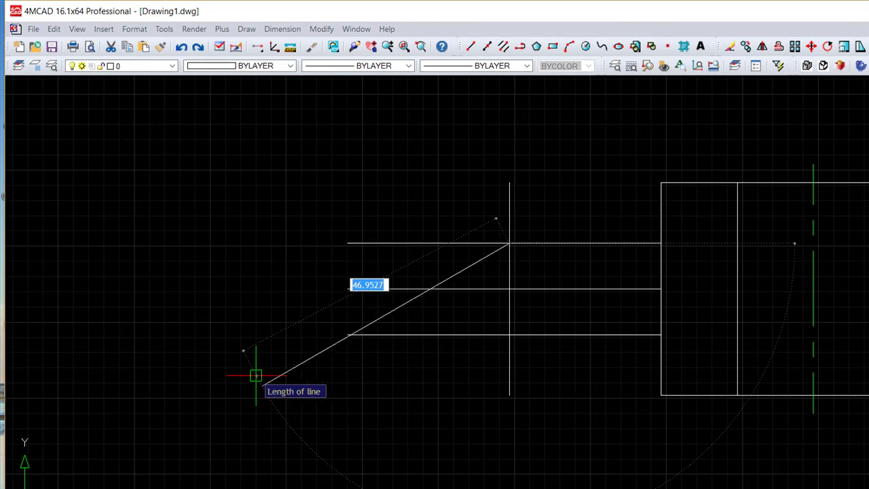
text(50)
key(Return)
key(Return)
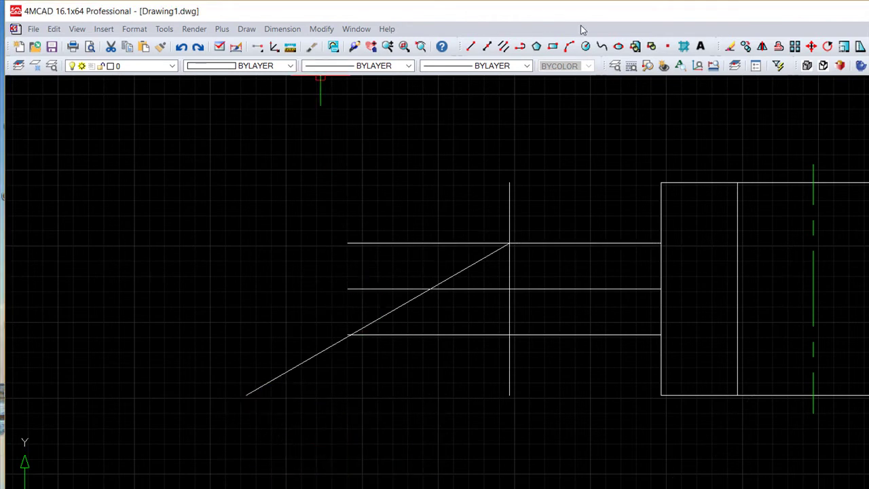
click(508, 197)
key(Return)
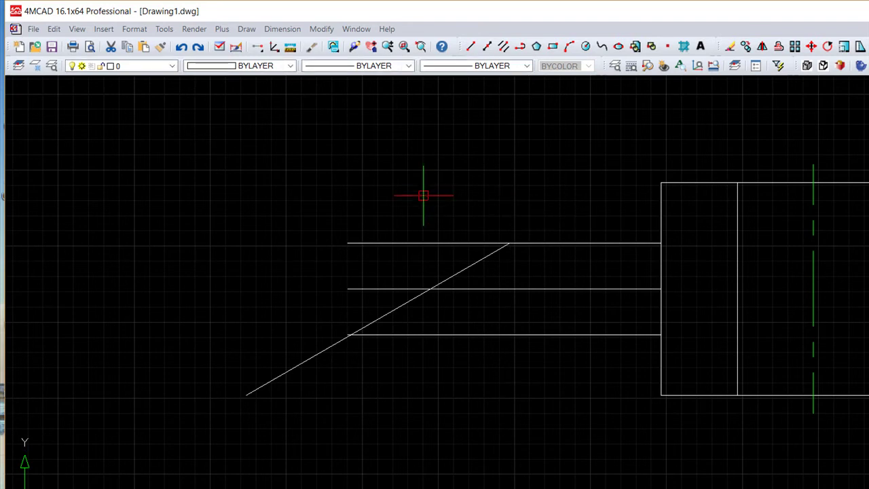
Offset the slanted line 25 units to its lower right.
click(321, 29)
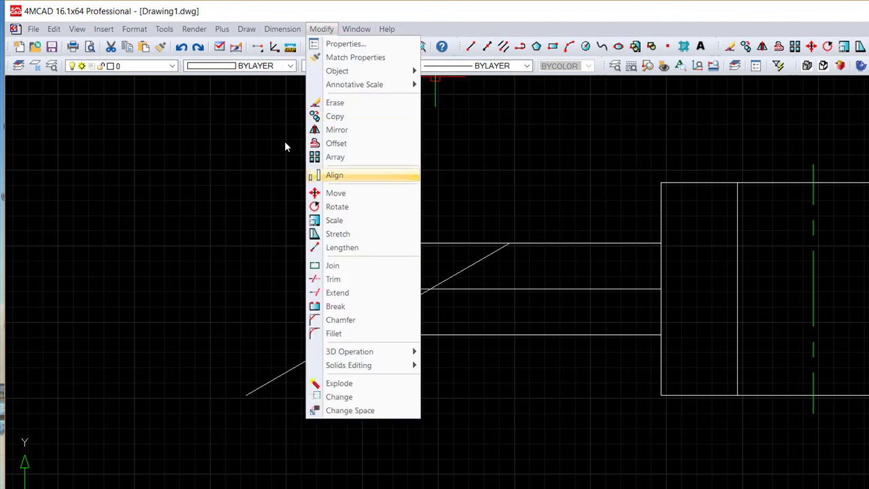
click(338, 144)
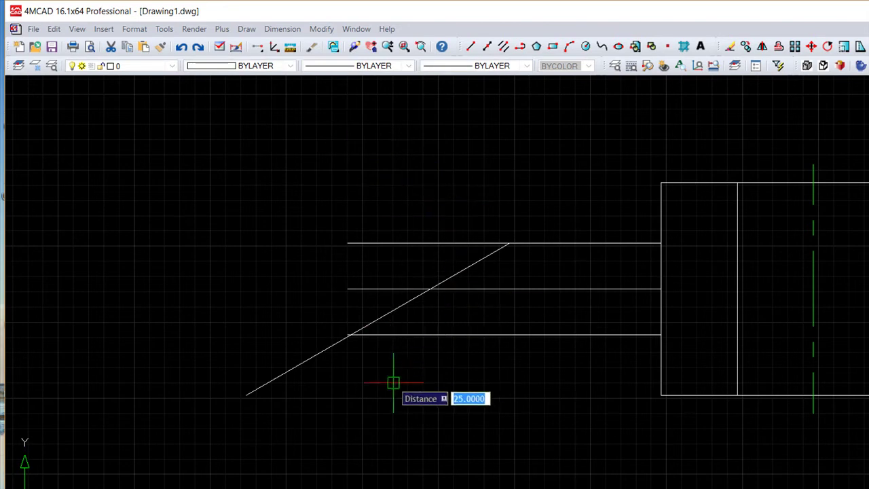
key(Return)
click(305, 358)
click(350, 414)
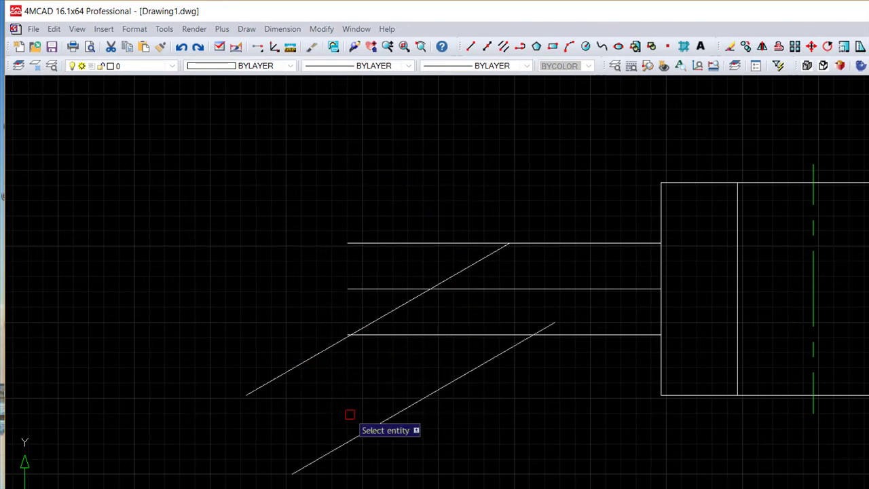
key(Escape)
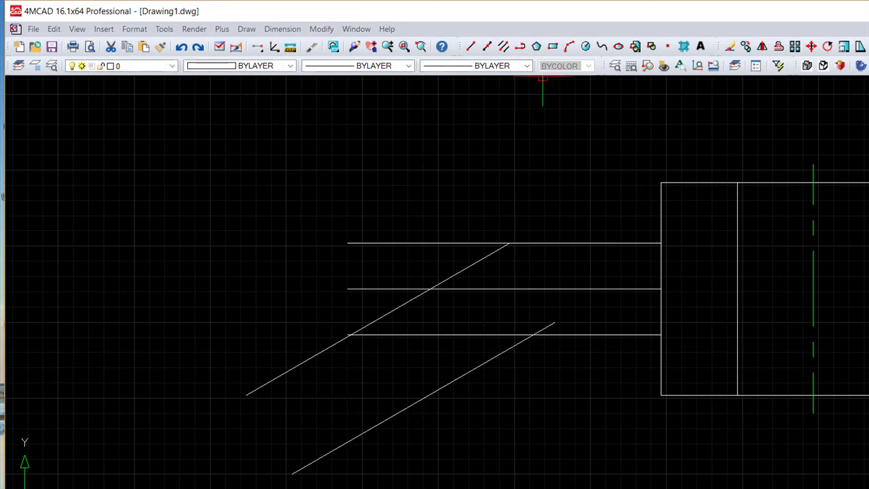
Draw a short line joining the lower-left ends of the two slanted lines.
click(246, 394)
click(291, 472)
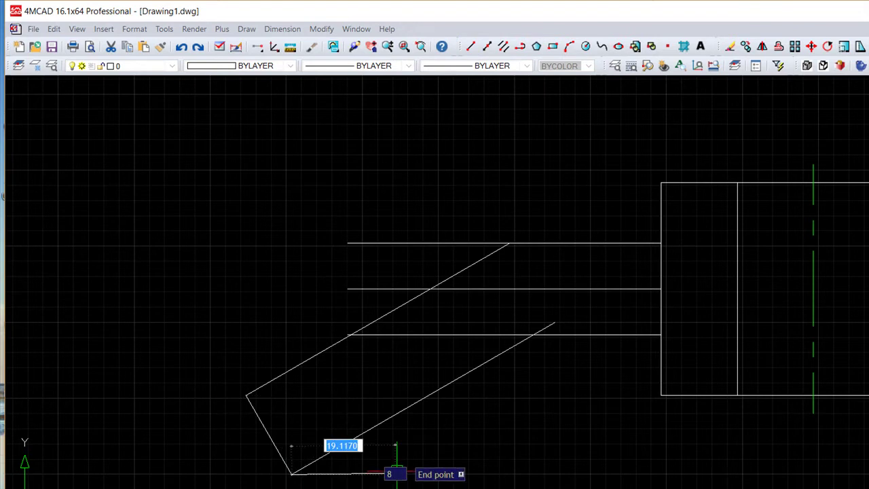
key(Return)
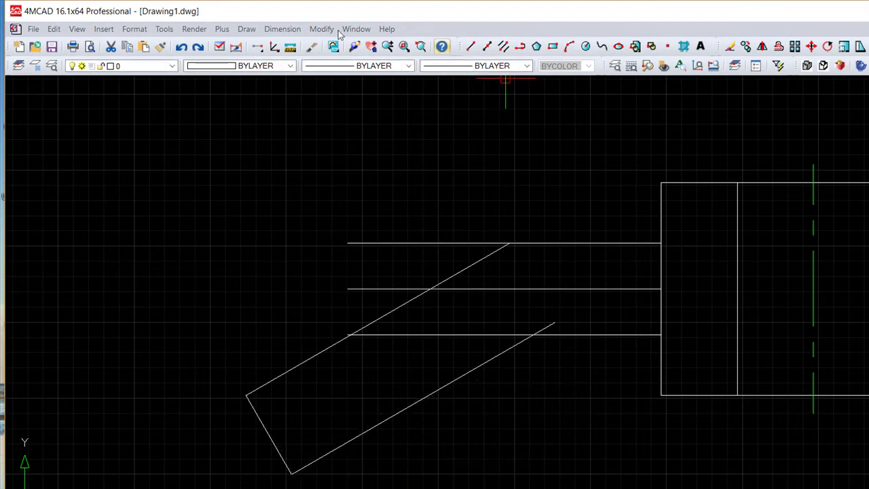
key(alt+m)
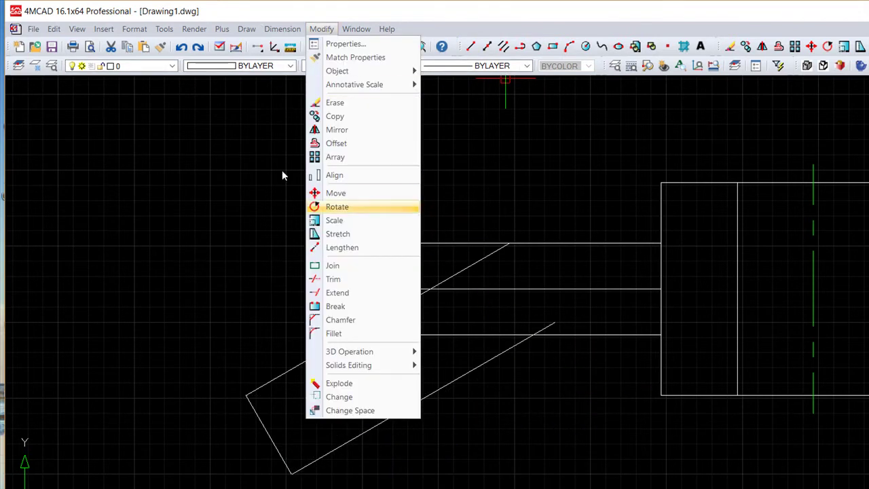
Trim the horizontal stubs and the lower diagonal's tip where the arm meets the hub.
key(Up)
key(Up)
key(Return)
click(679, 443)
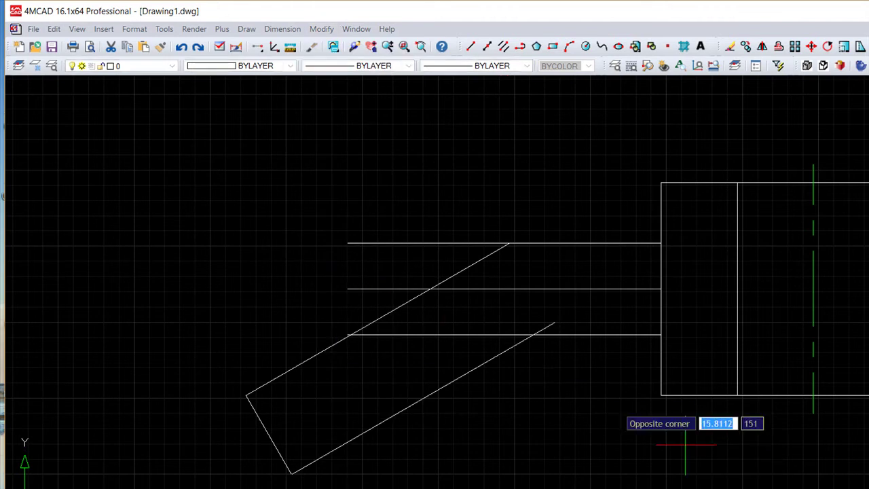
click(254, 167)
key(Return)
click(466, 244)
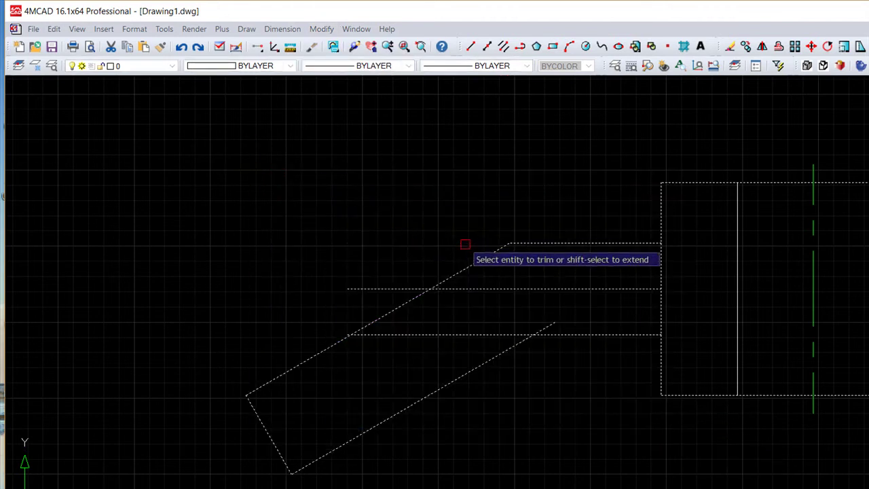
click(551, 328)
click(513, 336)
key(Return)
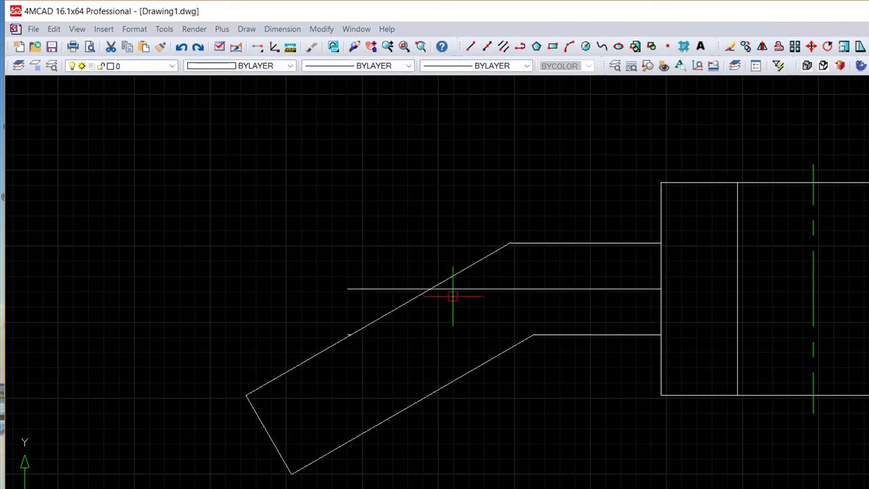
Erase the leftover middle horizontal line and pan to show the whole arm and hub.
scroll(267, 248, up, 2)
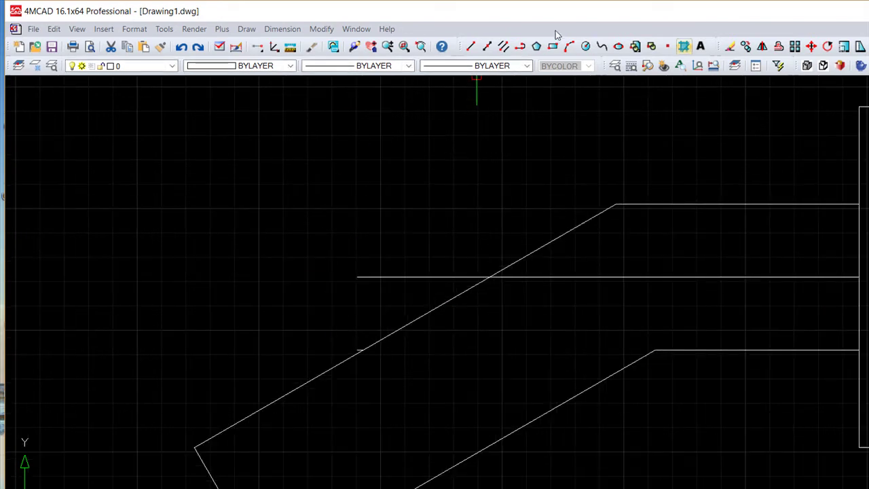
click(585, 46)
click(317, 310)
click(439, 423)
click(561, 276)
key(Return)
scroll(448, 245, down, 2)
middle_drag(448, 246, 415, 213)
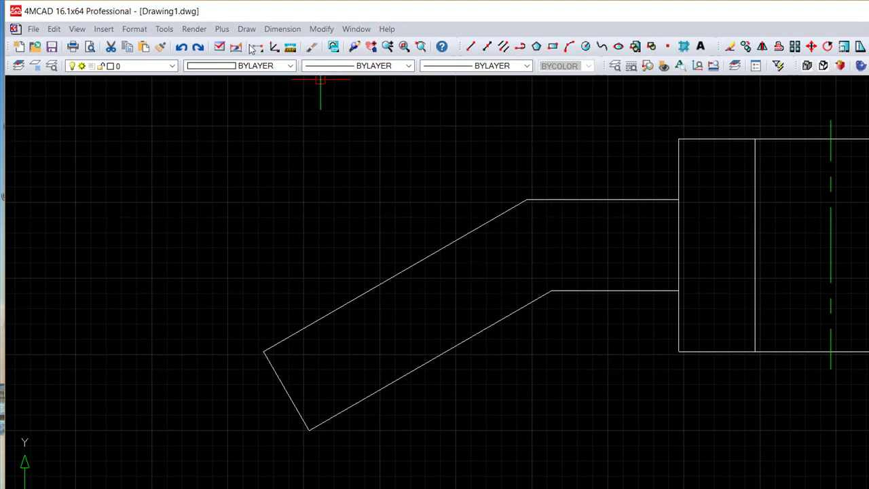
Offset the short end line into the arm to create a cross line.
click(322, 28)
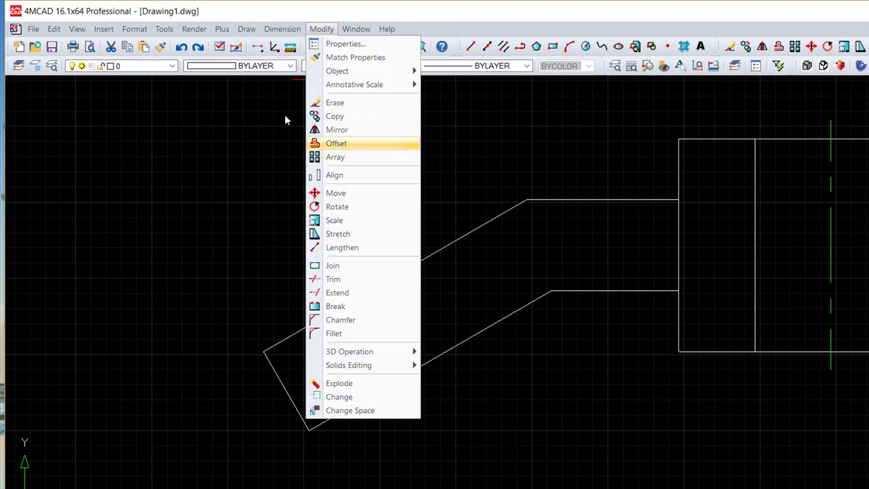
click(326, 141)
key(Return)
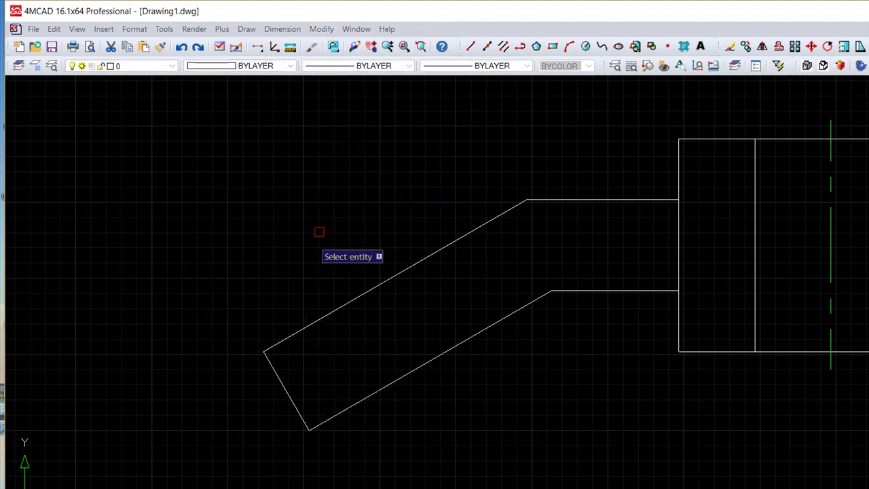
click(286, 392)
click(325, 393)
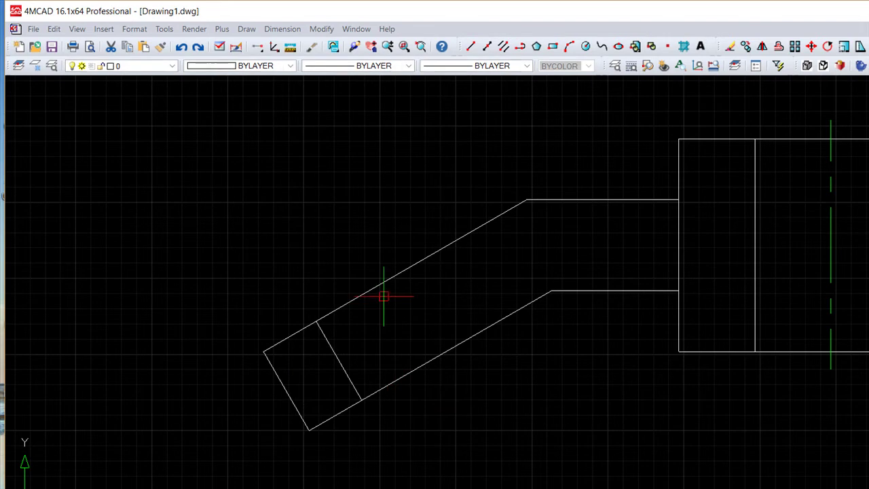
Offset both slanted edges 10 units outward, one above and one below the arm.
key(alt+m)
key(Down)
key(Down)
key(Down)
key(Return)
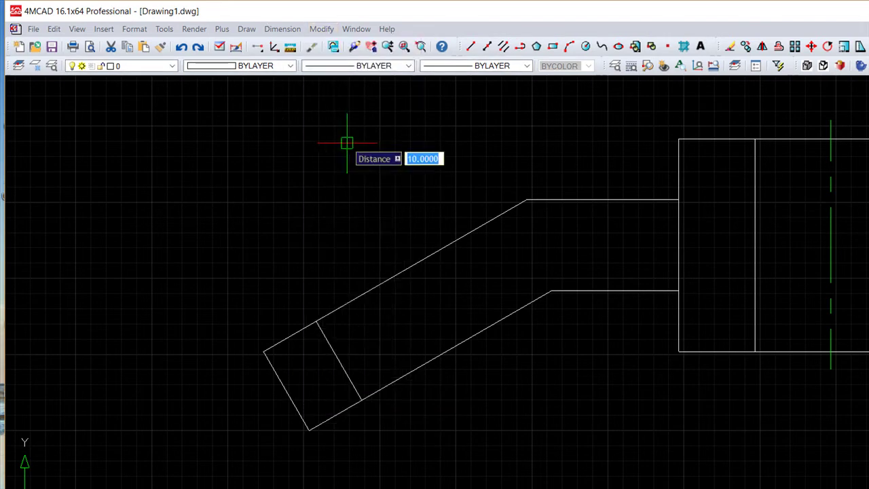
key(Return)
click(362, 296)
click(342, 265)
click(403, 376)
click(423, 406)
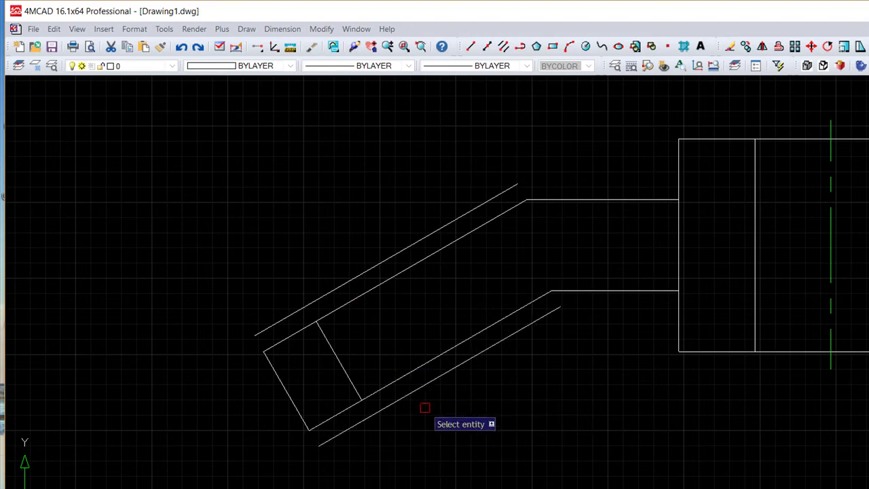
key(Down)
key(Down)
key(Down)
key(Down)
key(Down)
key(Down)
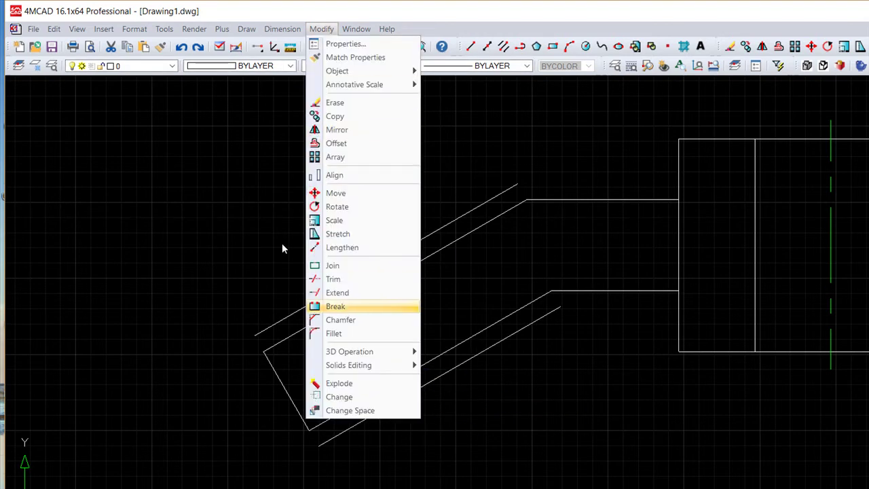
Extend the cross line out to the two outer guide lines.
key(Up)
key(Return)
click(353, 278)
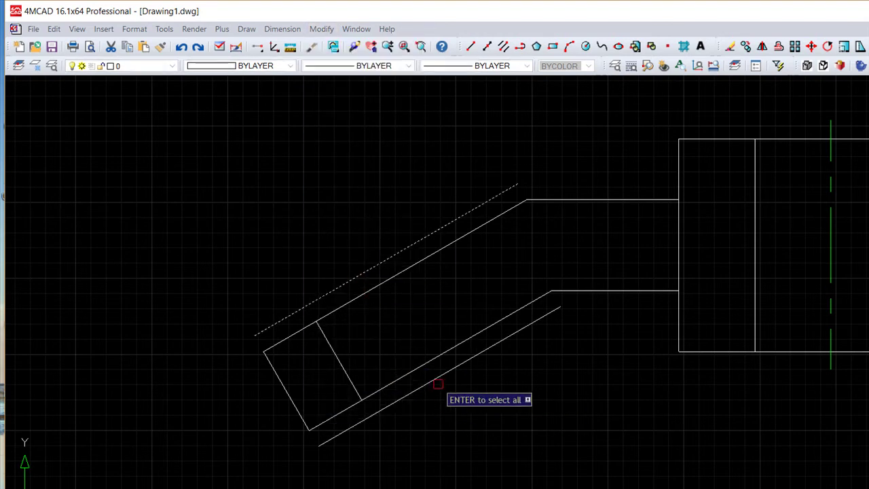
click(442, 380)
key(Return)
click(327, 336)
key(Return)
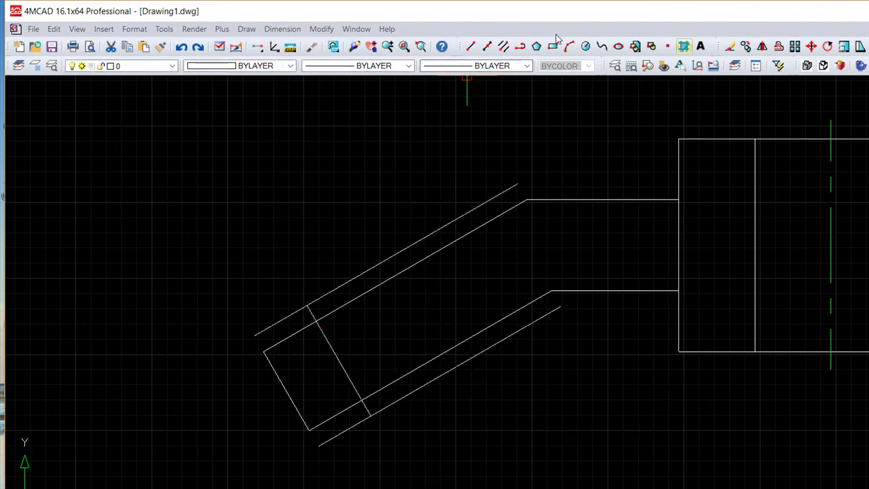
Erase the two outer guide lines.
click(453, 220)
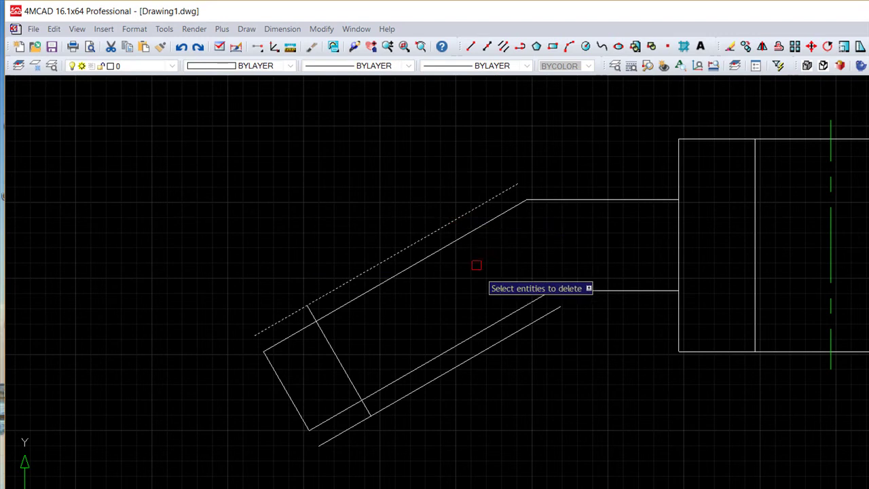
click(500, 343)
key(Return)
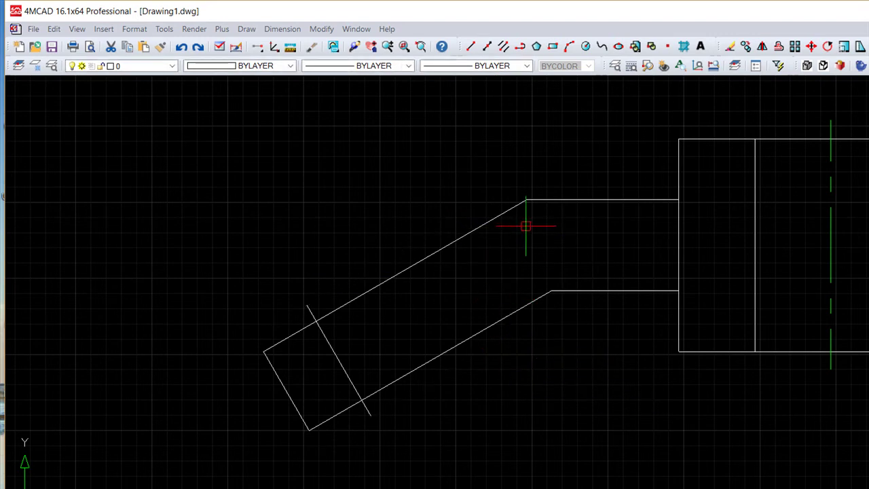
click(321, 29)
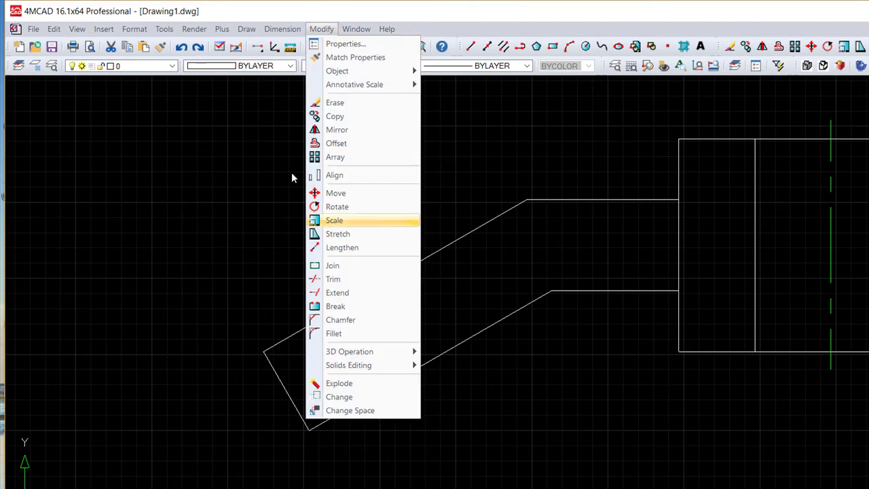
Offset the cross line 5 units to each side.
click(274, 128)
key(Return)
click(339, 370)
click(331, 378)
click(341, 369)
click(378, 355)
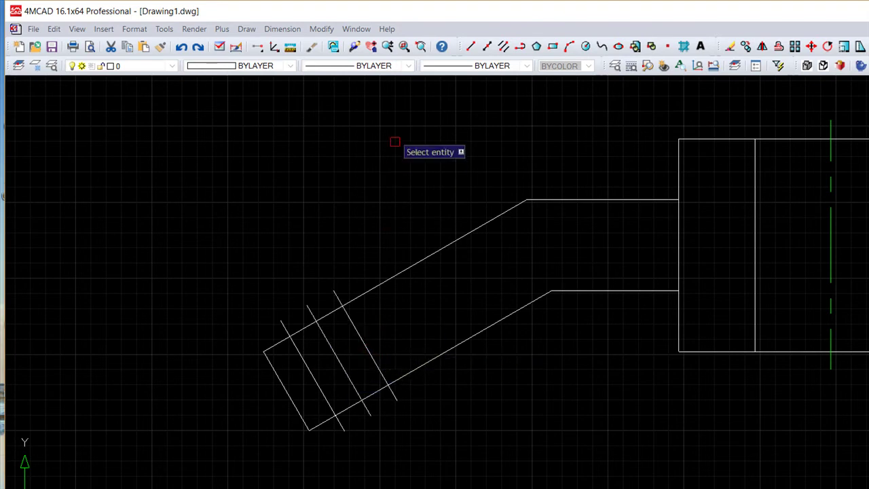
Trim the new cross lines' overhangs flush with the arm's edges.
click(321, 28)
click(333, 279)
click(483, 444)
click(261, 330)
key(Return)
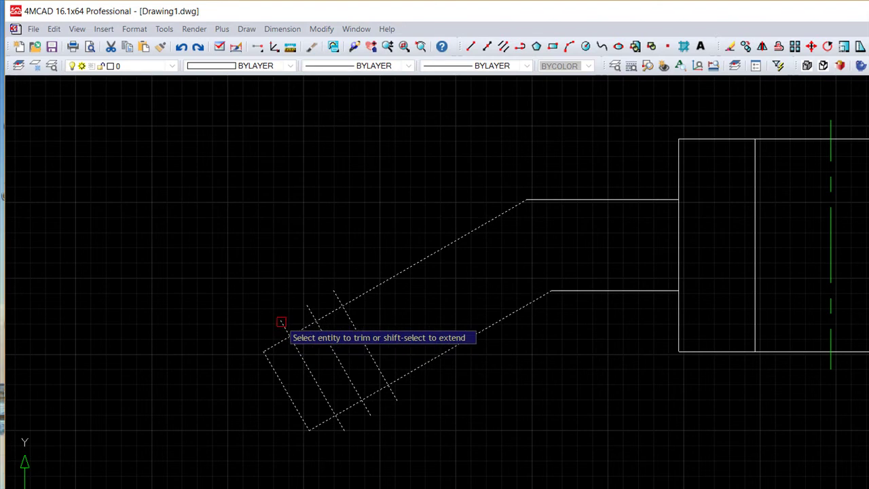
click(336, 297)
click(396, 396)
click(339, 422)
key(Return)
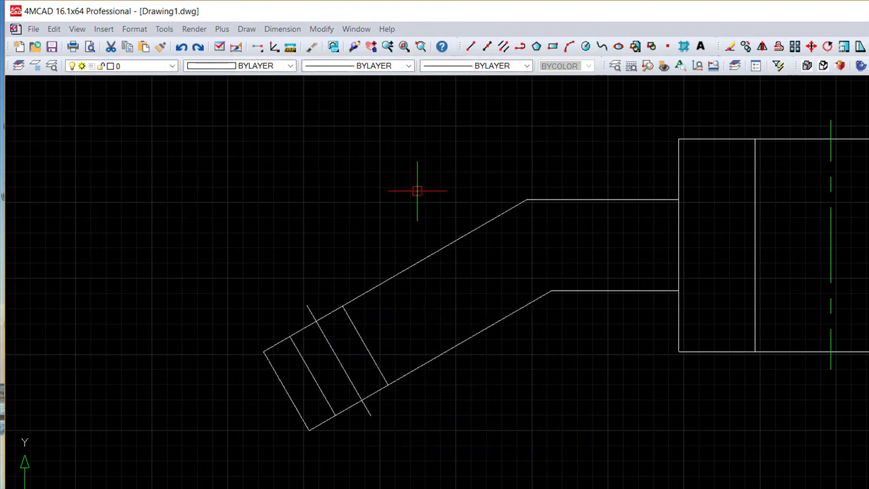
Match the middle cross line's properties to the green dash-dot centreline.
click(321, 29)
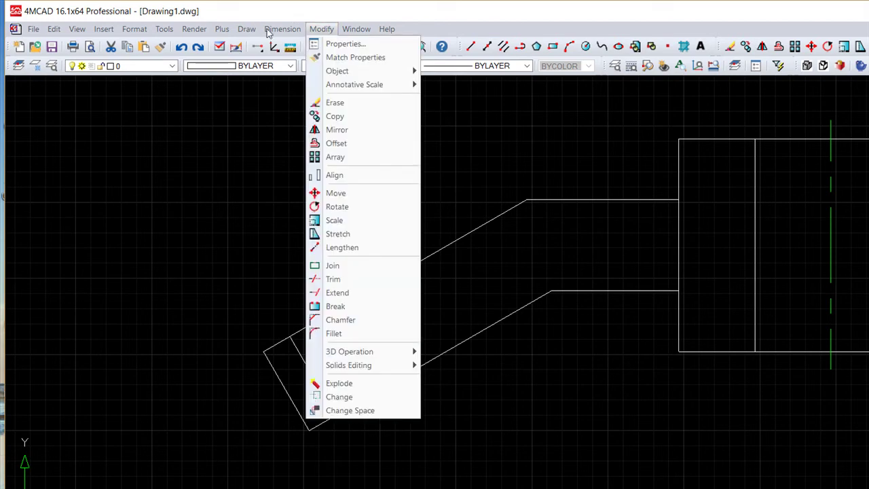
click(336, 57)
click(830, 253)
click(344, 367)
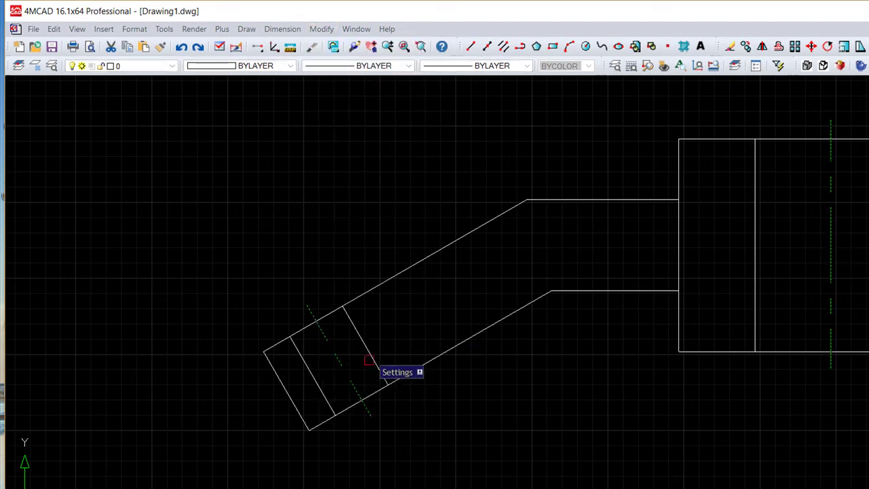
key(Return)
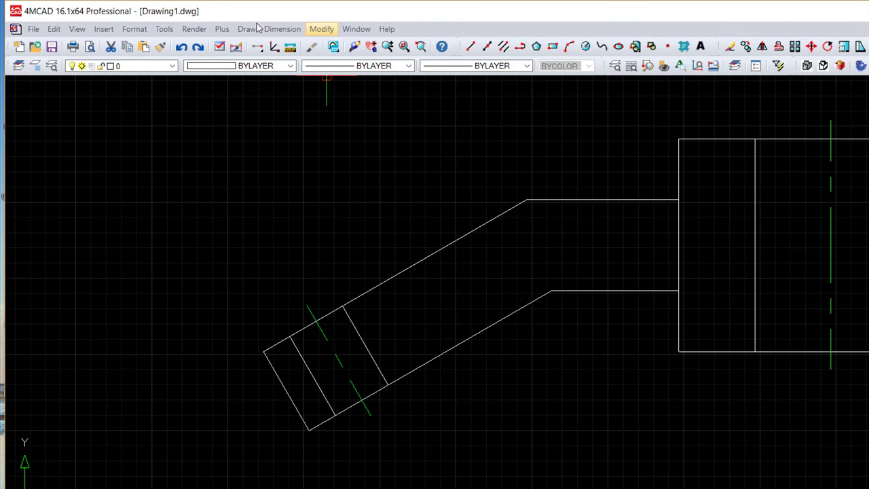
Offset the arm's upper slanted edge 5 units inward.
key(Down)
key(Down)
key(Down)
key(Down)
key(Return)
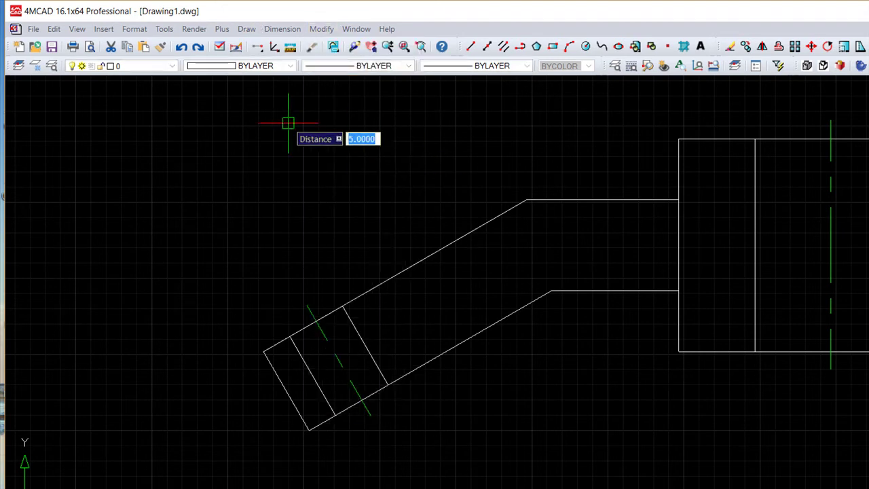
key(Return)
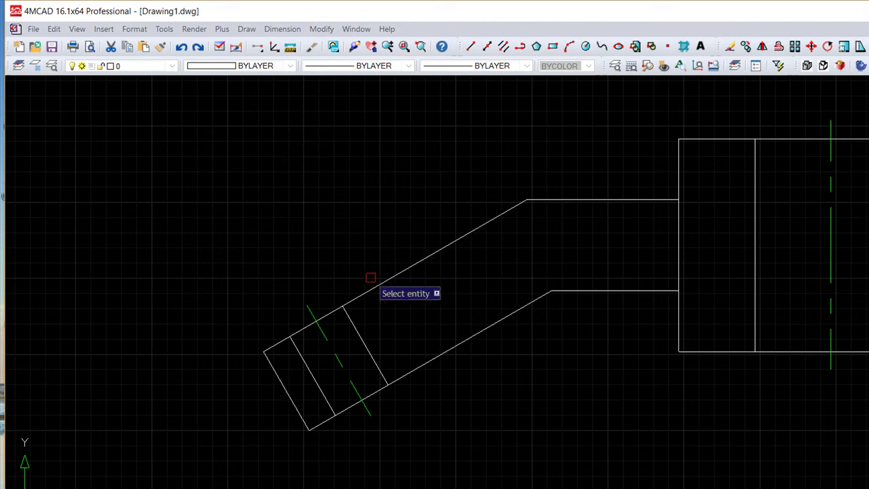
click(376, 286)
click(407, 312)
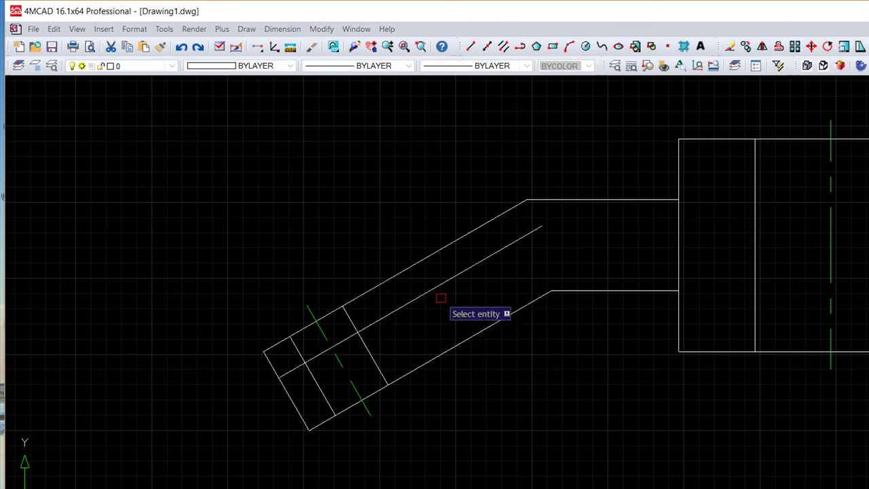
key(Return)
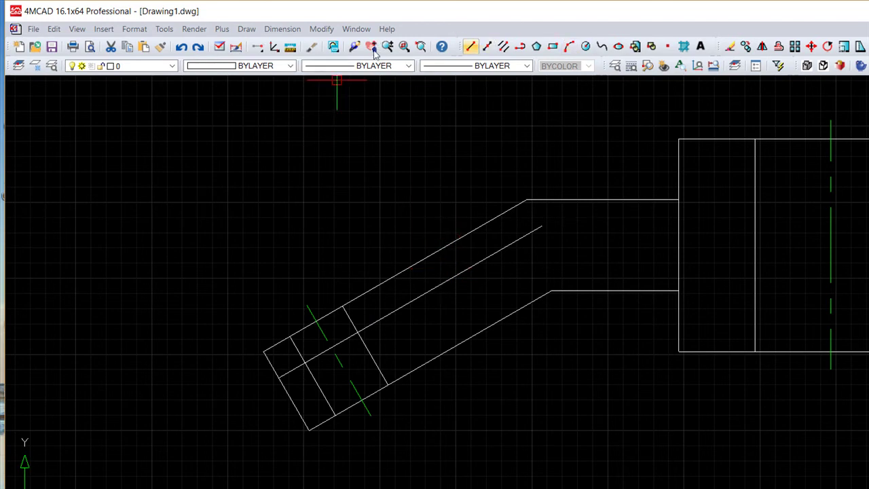
Draw a short line from the upper edge perpendicular to the new inner line.
click(397, 277)
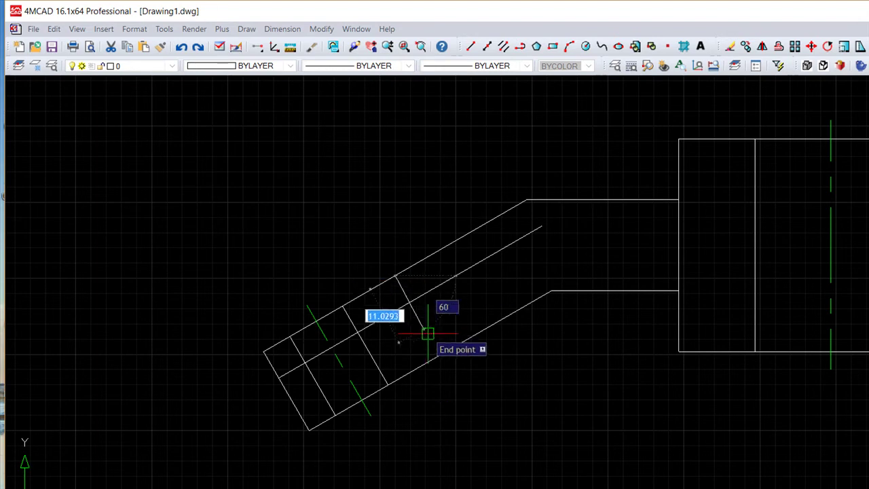
shift+right_click(428, 331)
key(Down)
key(Down)
key(Down)
key(Return)
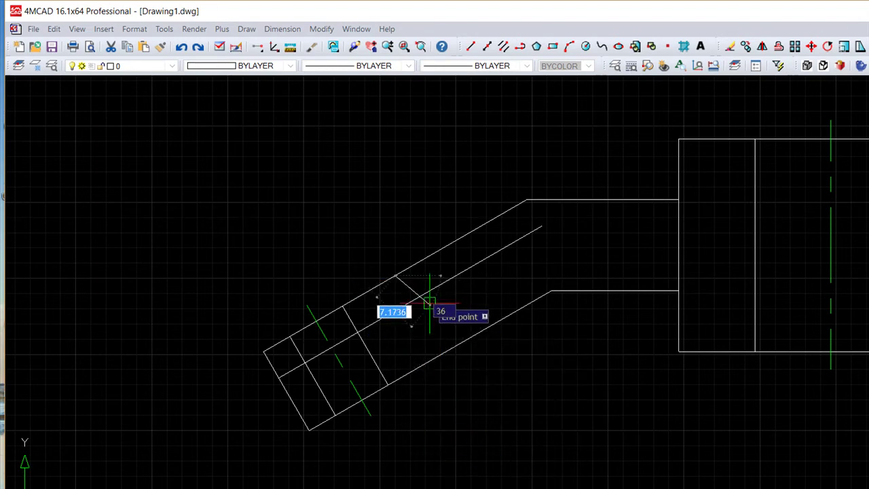
click(450, 302)
key(Escape)
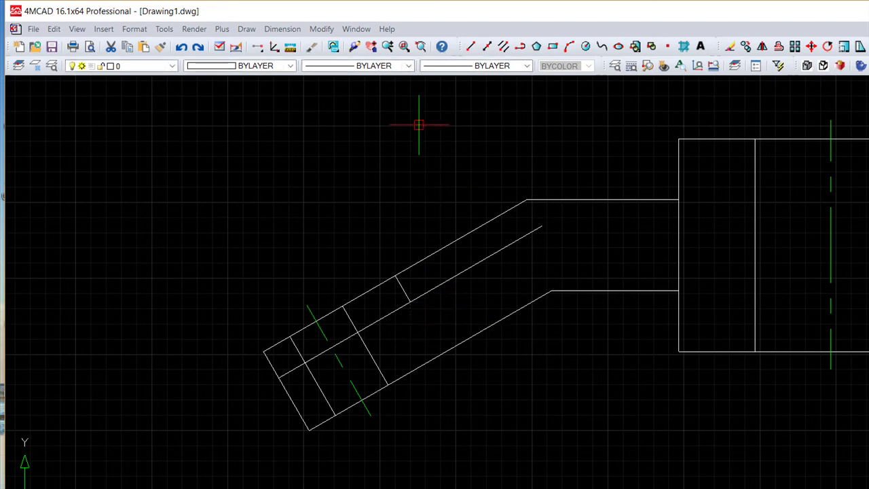
click(321, 29)
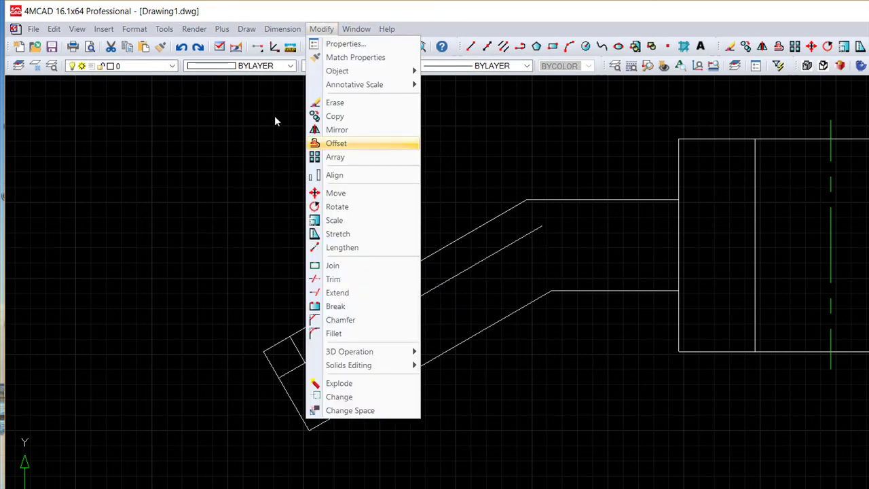
Offset the short cross line 5 units to either side.
click(333, 142)
key(Return)
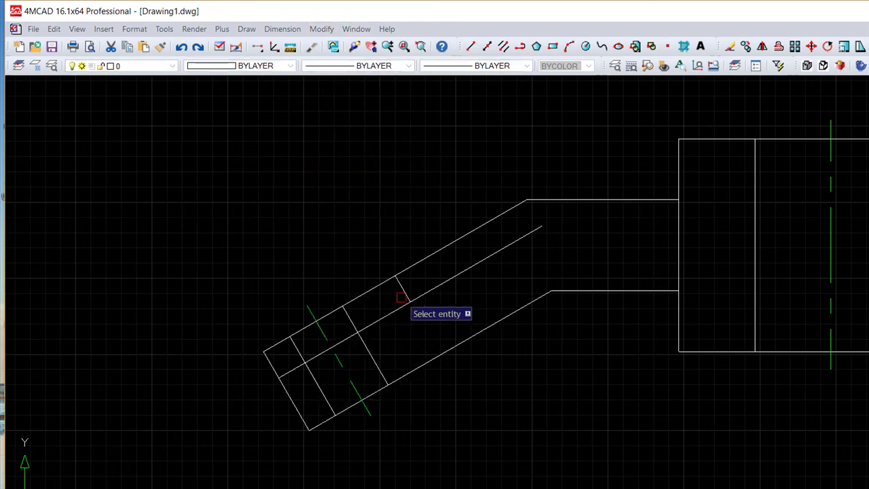
click(406, 293)
click(382, 299)
click(405, 291)
click(434, 276)
Trim the upper edge and inner line between the new lines to form the stepped notch.
click(321, 28)
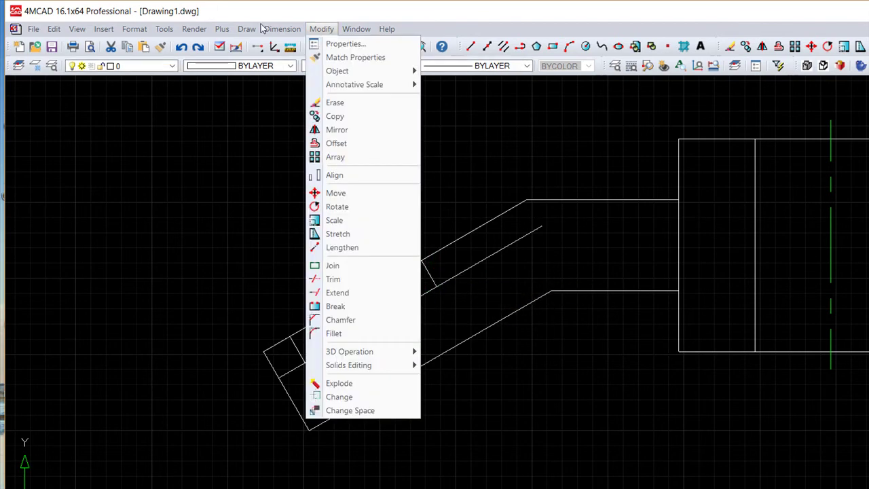
key(Return)
click(586, 407)
click(404, 334)
key(Return)
click(372, 316)
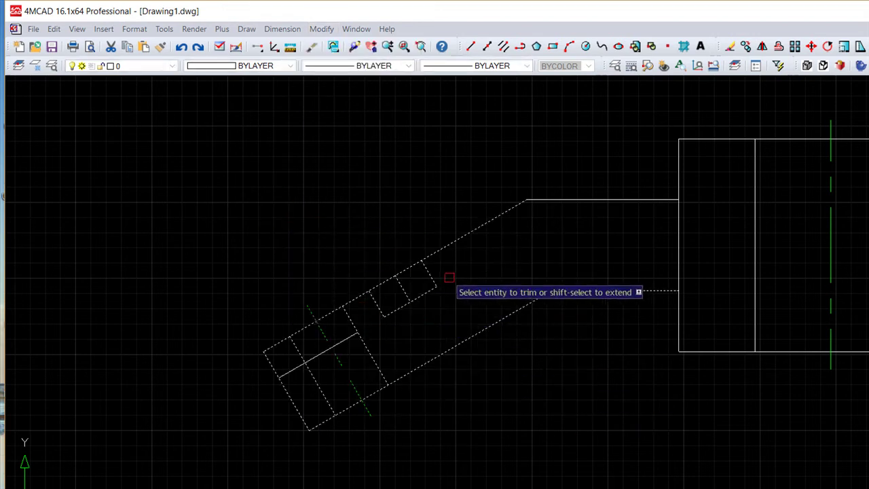
click(407, 268)
click(382, 284)
key(Return)
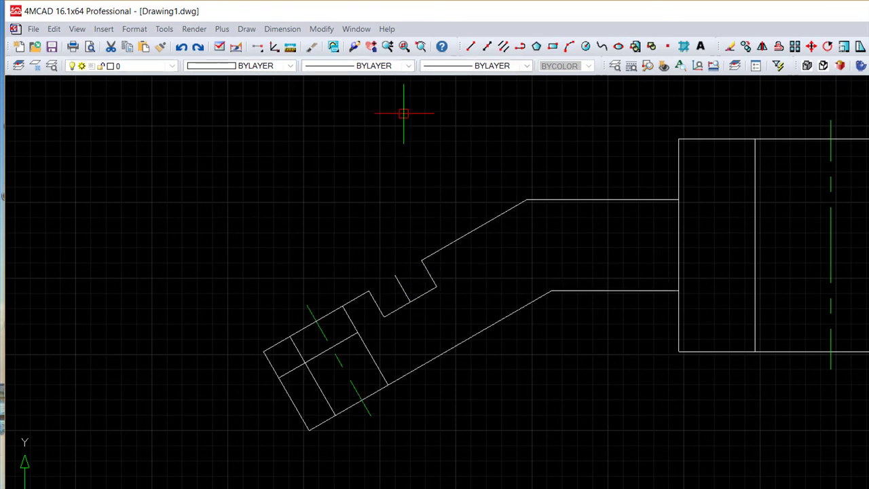
Erase the stray diagonal in the end block and a leftover short segment, then pan to the hub.
click(728, 46)
click(319, 349)
click(402, 285)
key(Return)
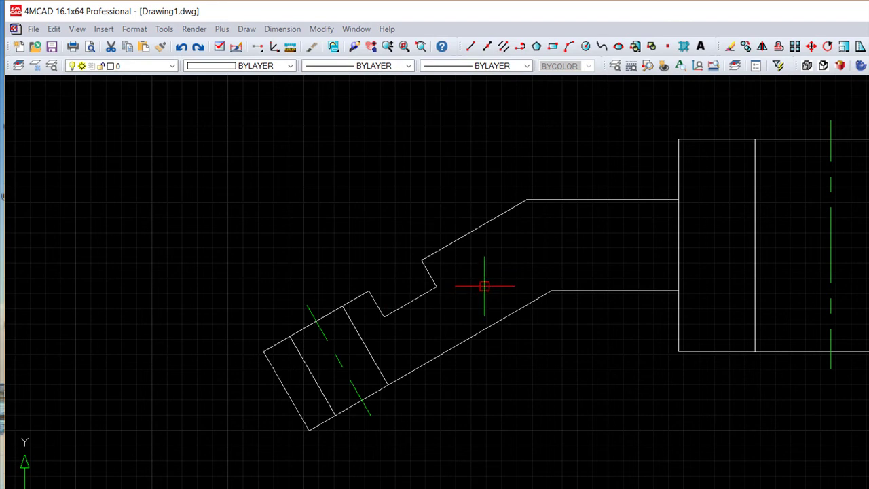
middle_drag(457, 214, 362, 239)
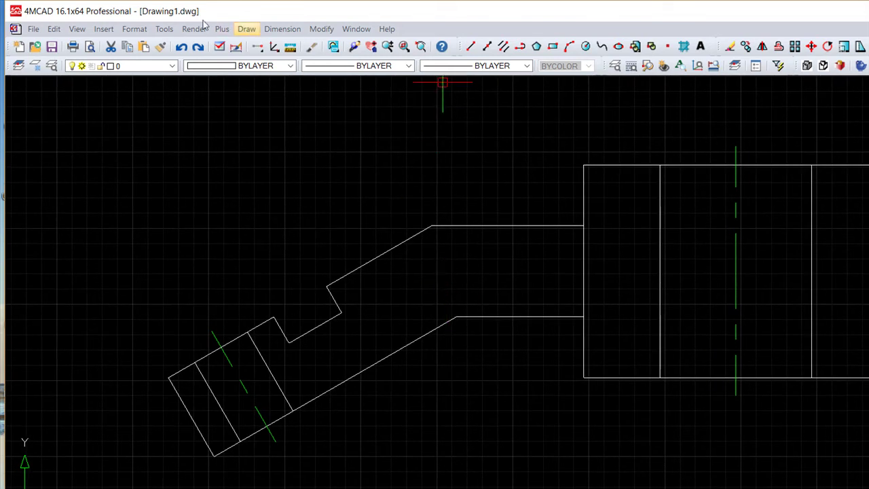
click(246, 29)
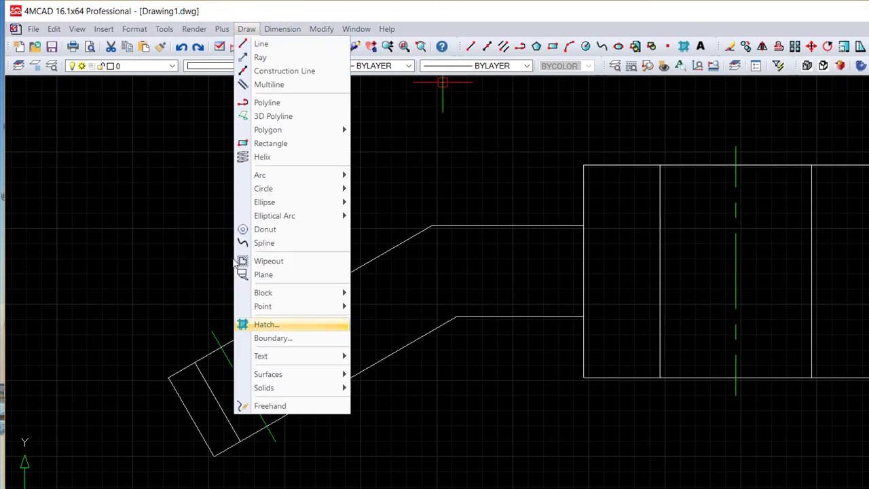
key(Return)
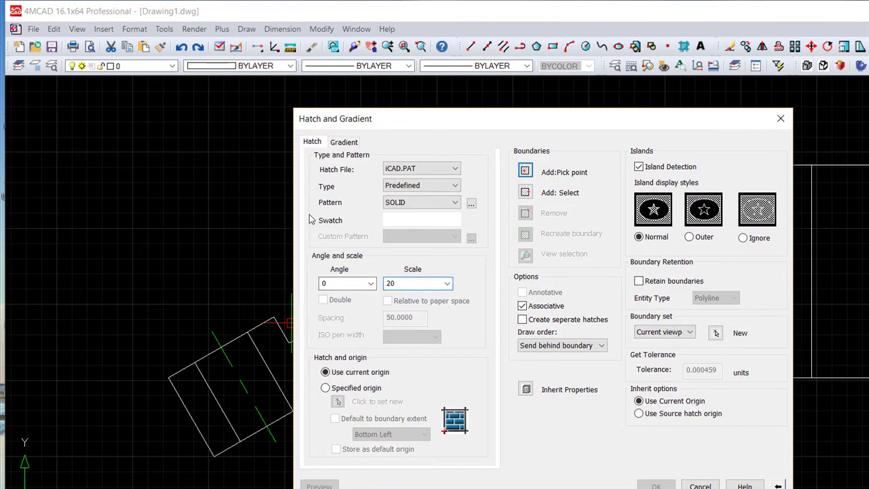
click(454, 201)
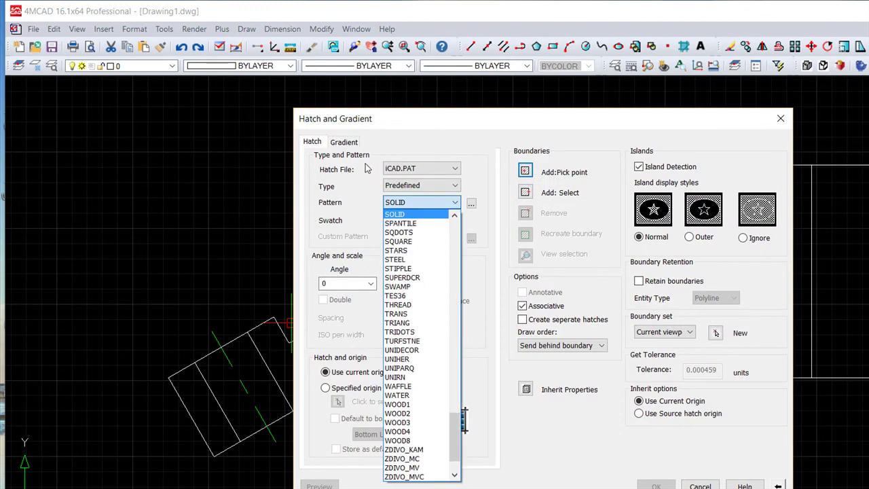
key(Down)
key(Down)
key(Down)
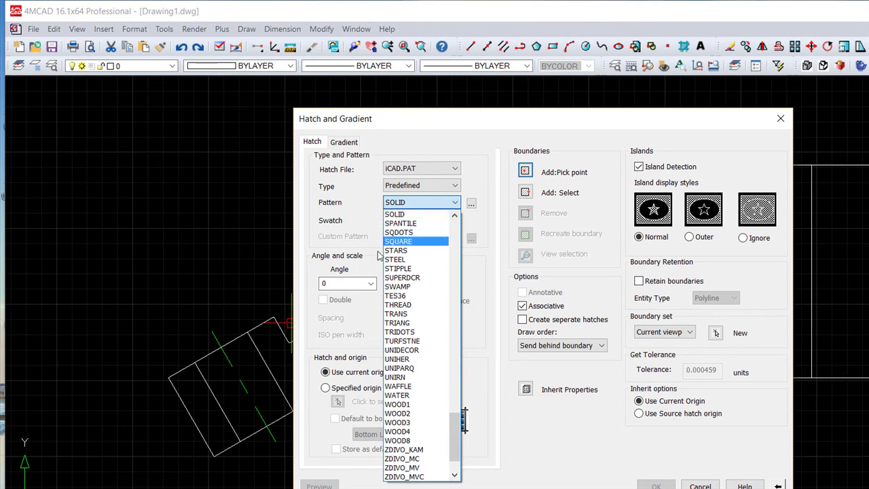
scroll(366, 346, up, 15)
scroll(370, 183, up, 15)
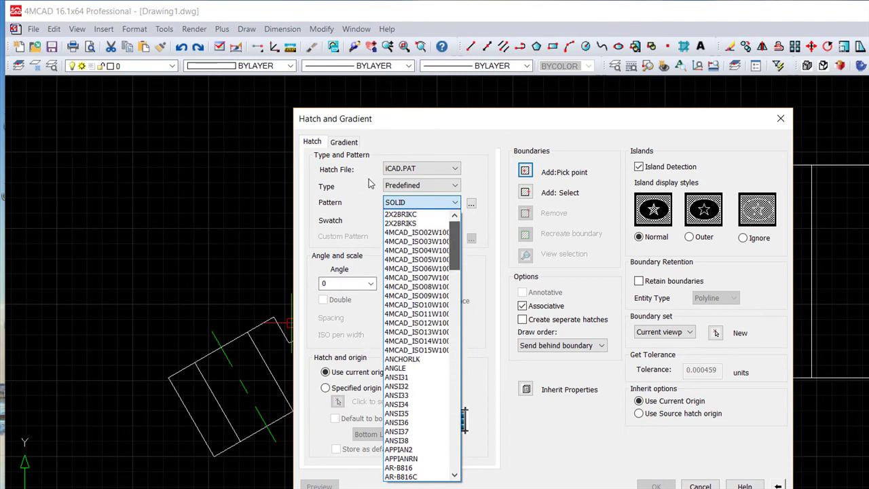
key(Return)
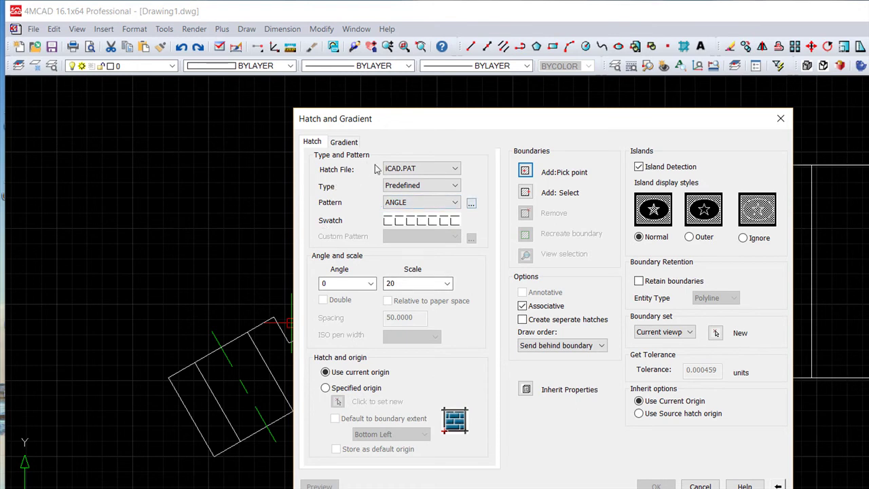
key(alt+Down)
key(Down)
key(Return)
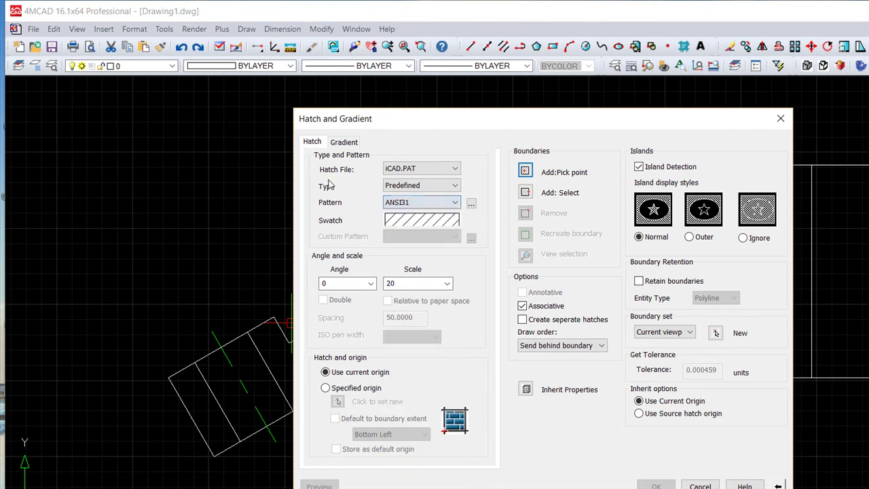
click(525, 172)
click(197, 408)
click(360, 353)
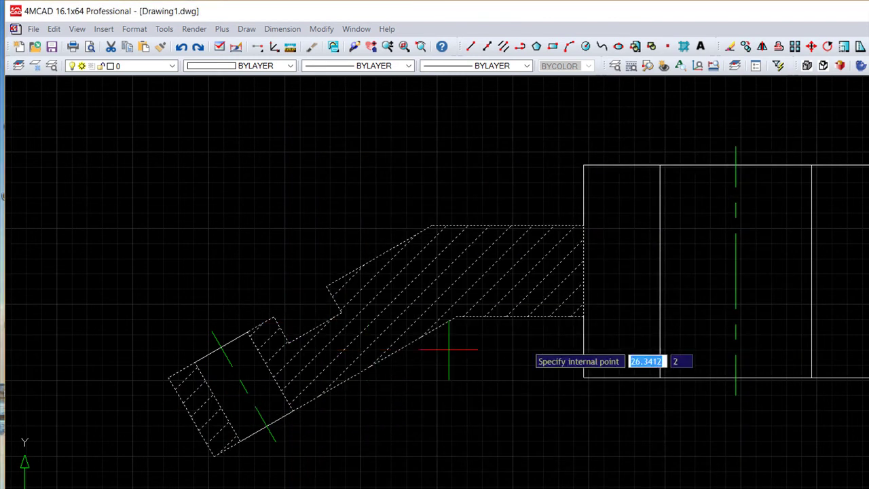
click(638, 276)
click(827, 286)
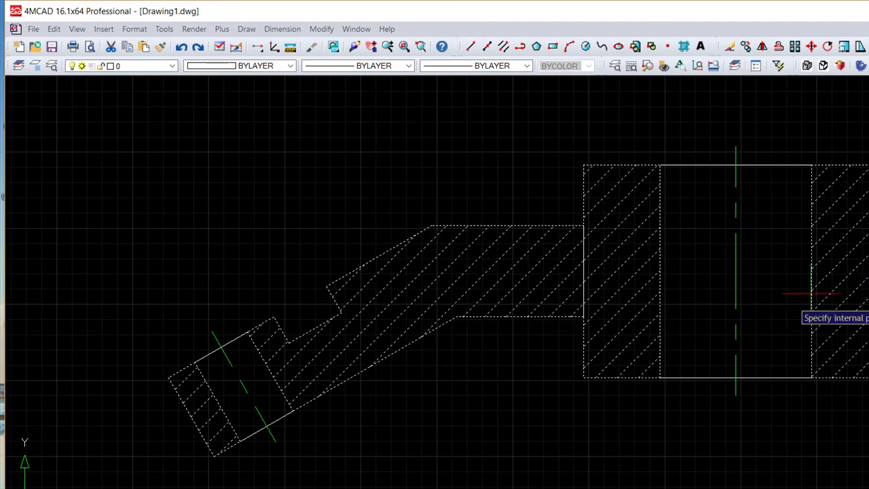
key(Return)
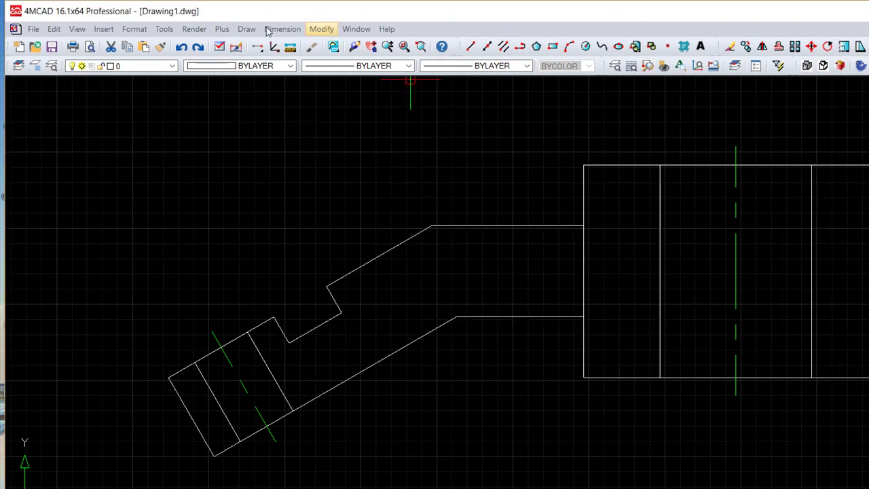
Trim away the hub's edge where it crosses the arm joint.
click(321, 28)
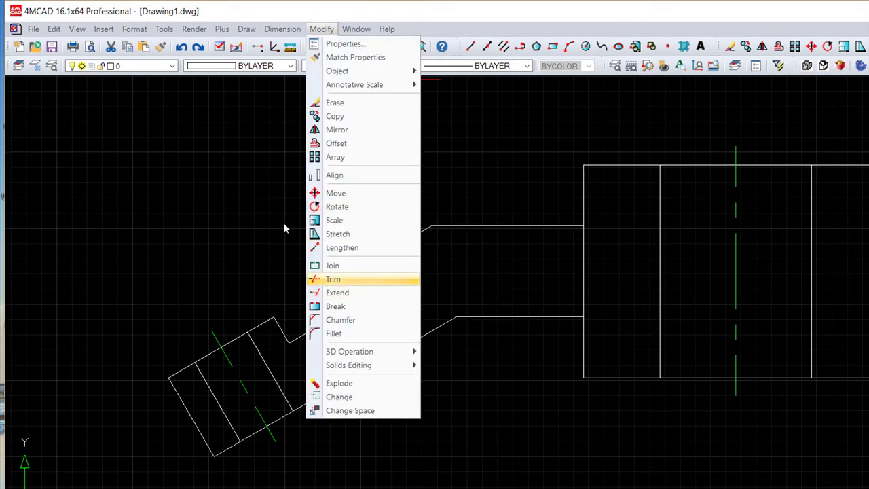
click(332, 279)
click(757, 424)
click(424, 149)
key(Return)
click(589, 267)
click(551, 279)
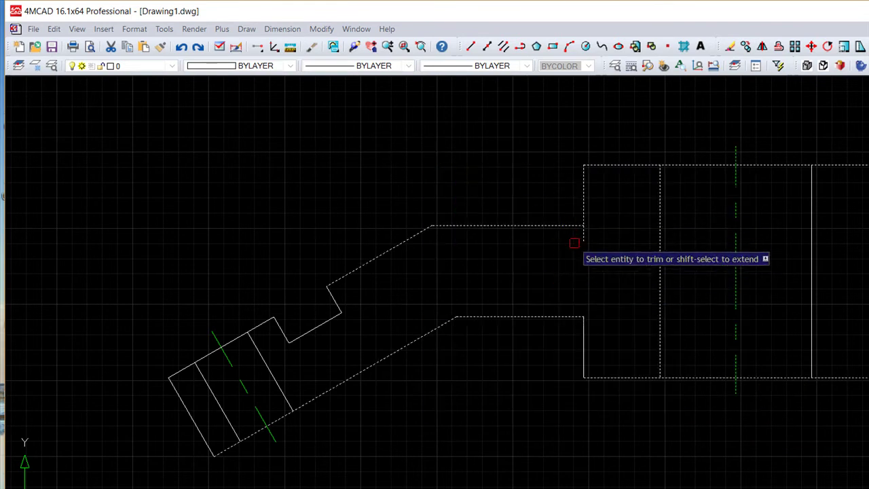
key(Return)
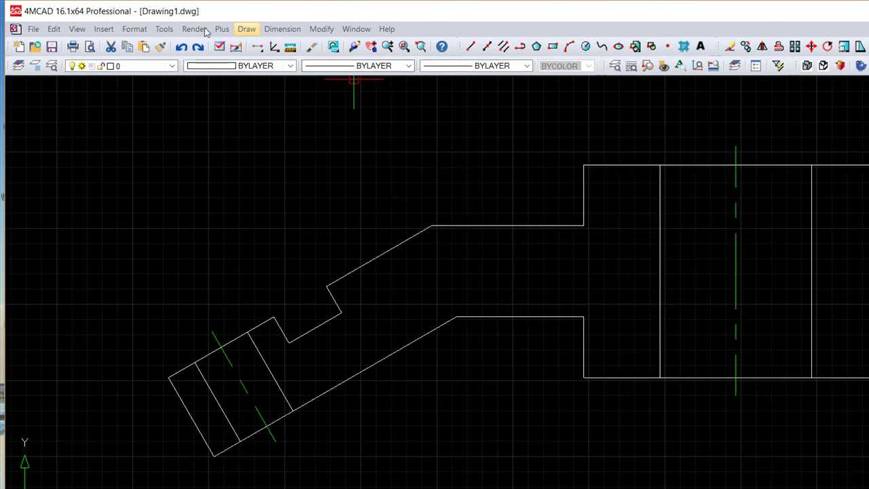
Hatch the arm, end block and hub walls with ANSI31 at scale 30.
click(246, 29)
click(258, 323)
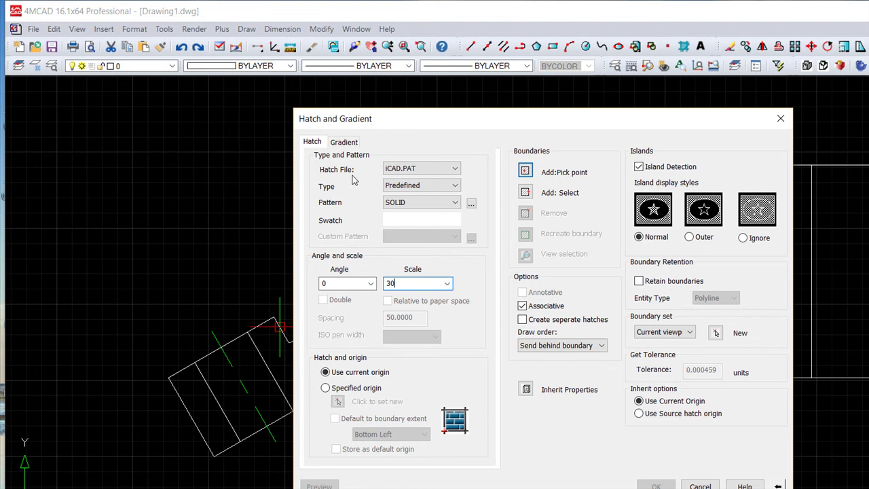
click(421, 201)
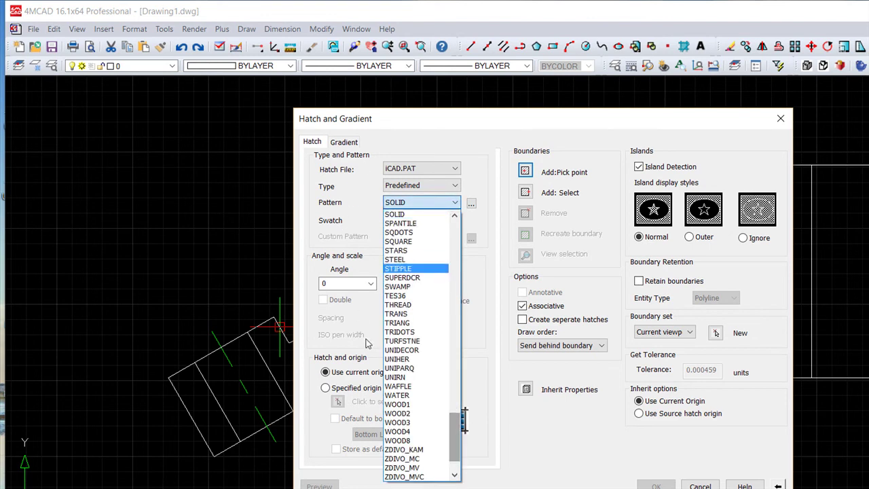
text(ansi31)
key(Return)
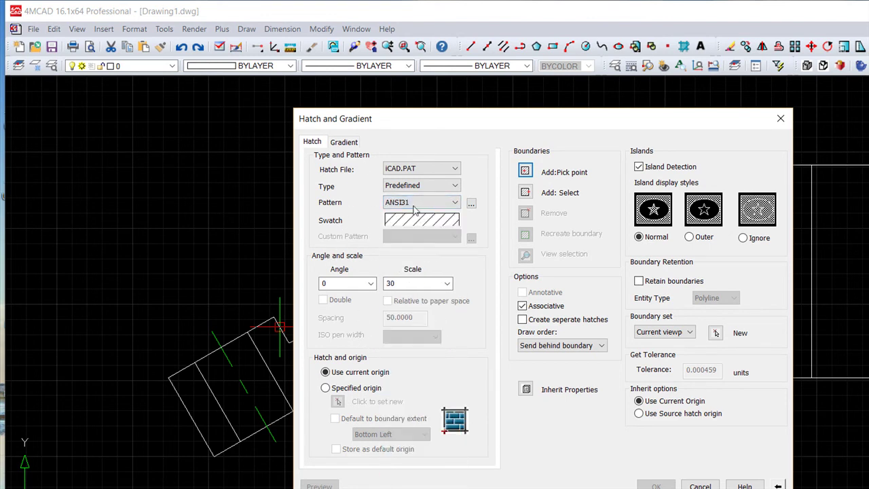
click(525, 172)
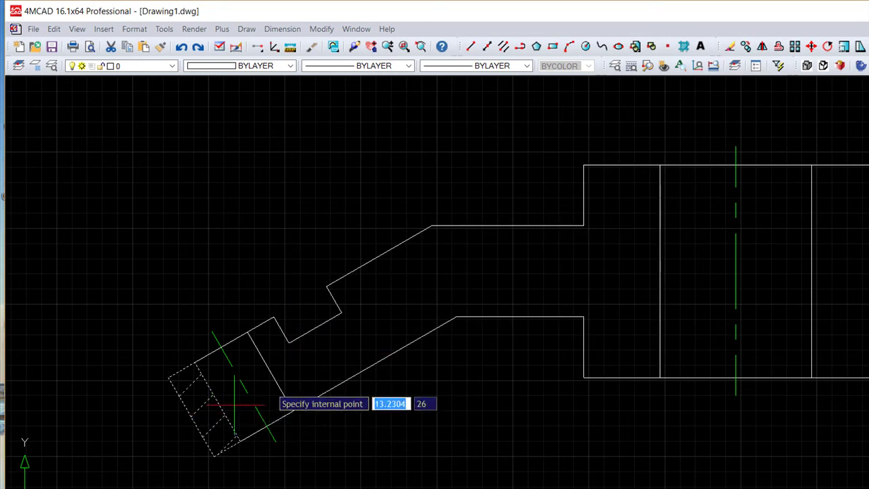
click(368, 304)
click(845, 266)
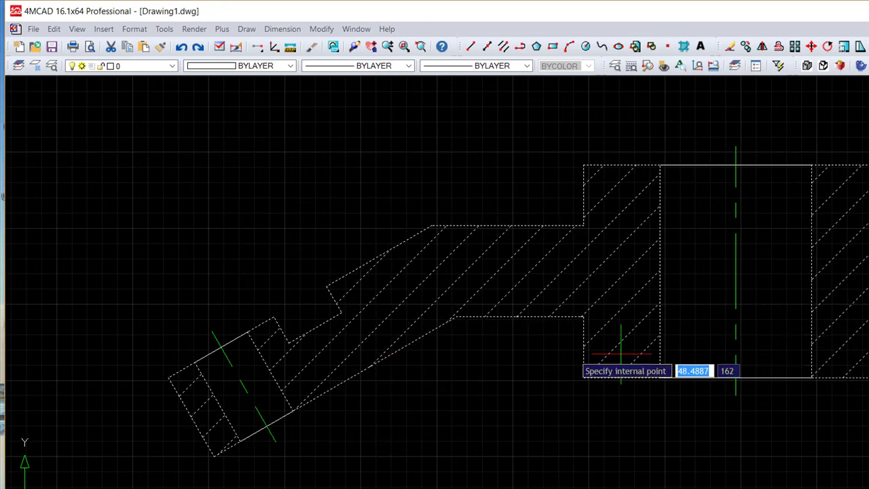
key(Return)
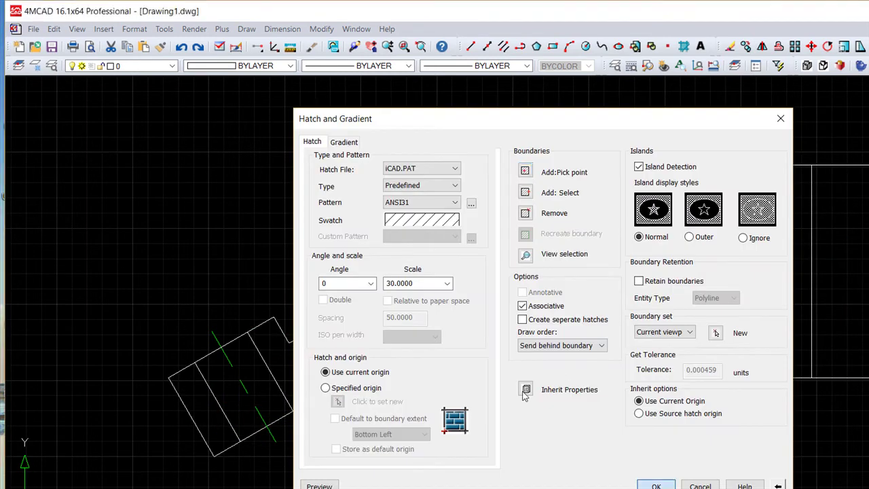
key(Return)
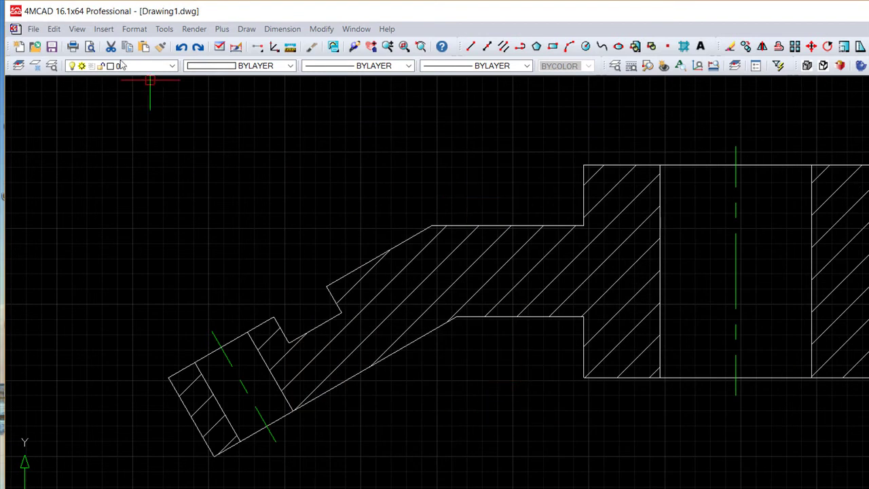
Switch to the Dimensions layer, set Standard text height and arrow size to 3, and start a linear dimension.
click(142, 65)
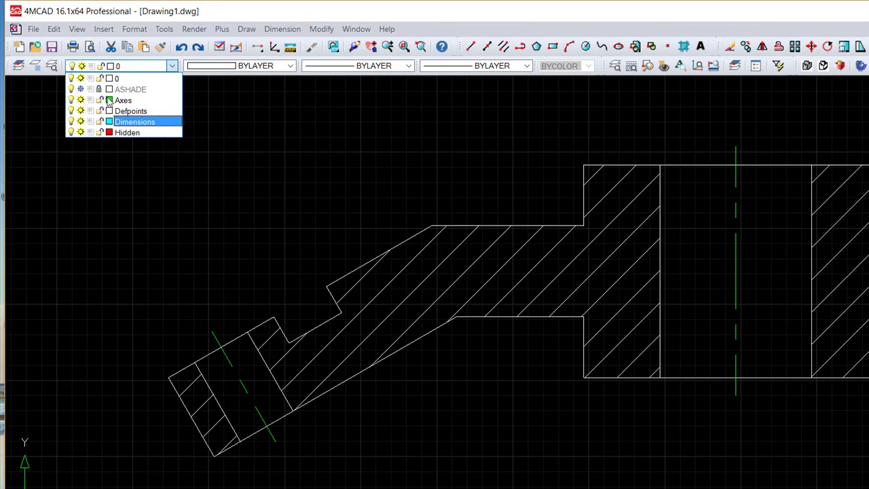
key(Return)
click(134, 29)
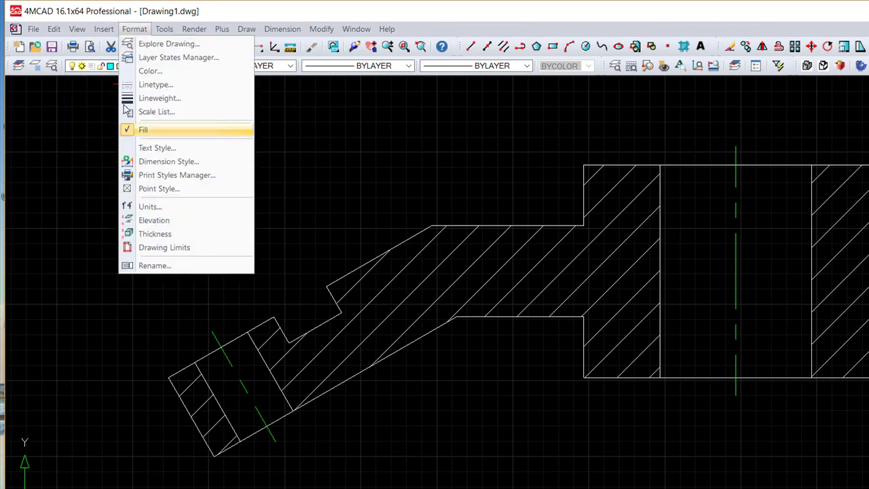
click(169, 161)
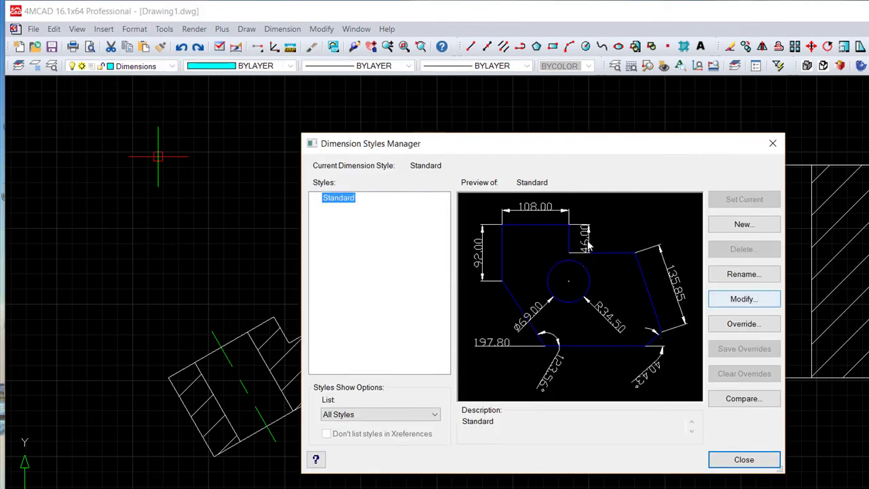
key(alt+m)
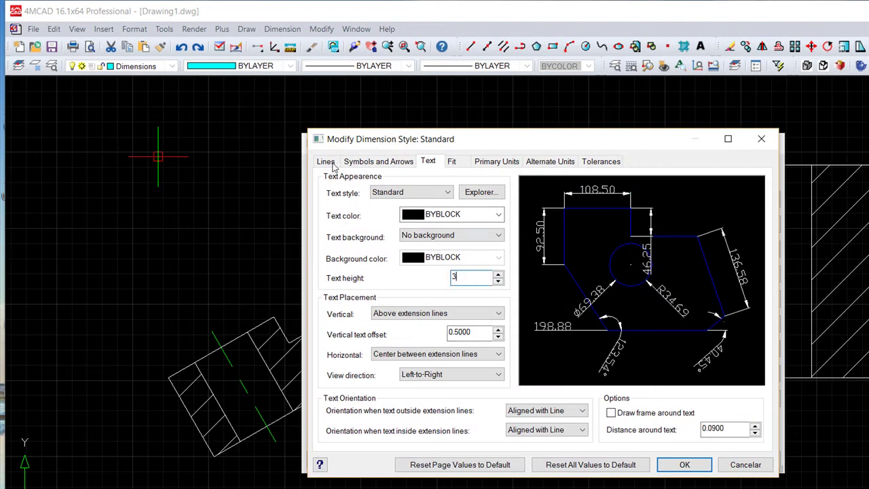
key(ctrl+shift+Tab)
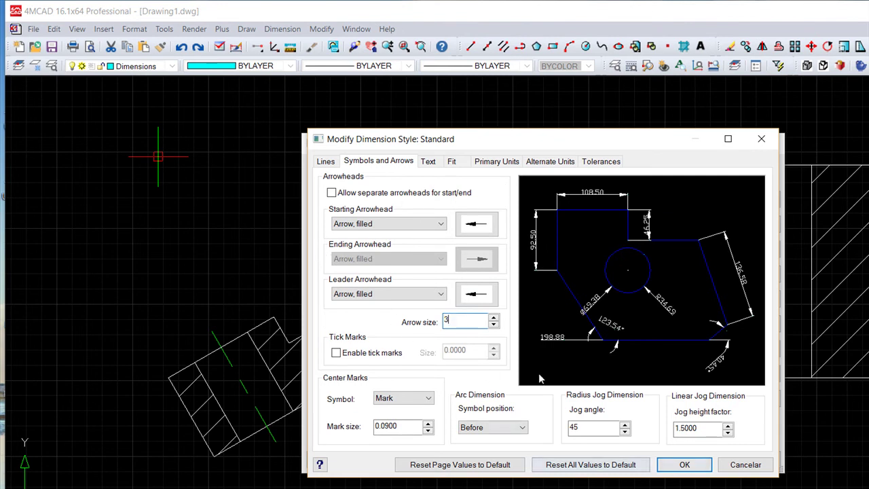
key(Return)
key(Escape)
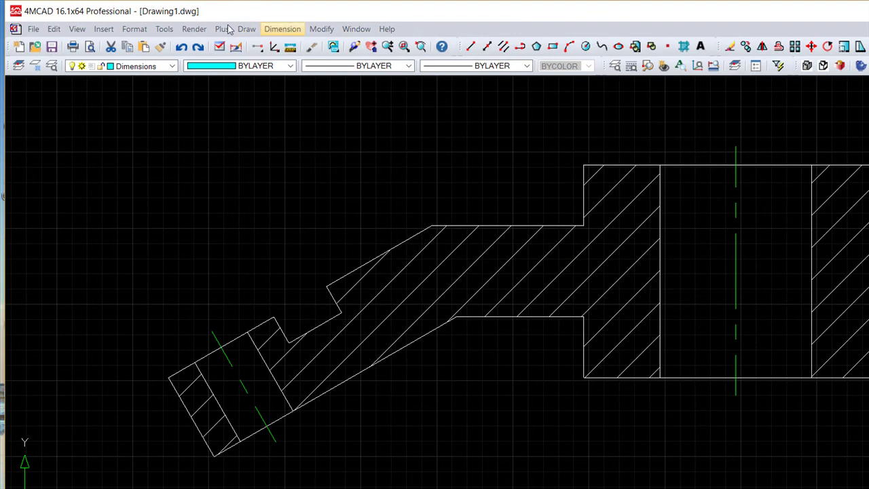
key(Down)
key(Return)
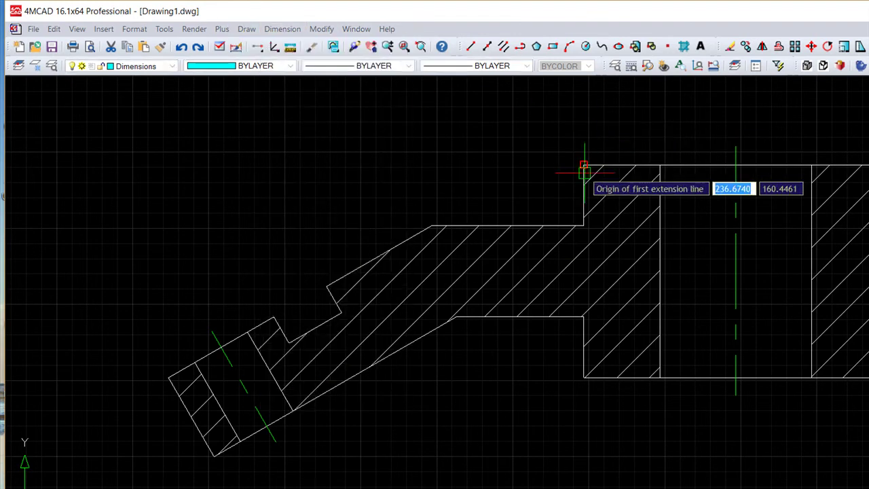
Add a linear dimension across the hub's outer corners, labelled ⌀50.00 with the %%c prefix, above the section.
click(583, 165)
click(866, 165)
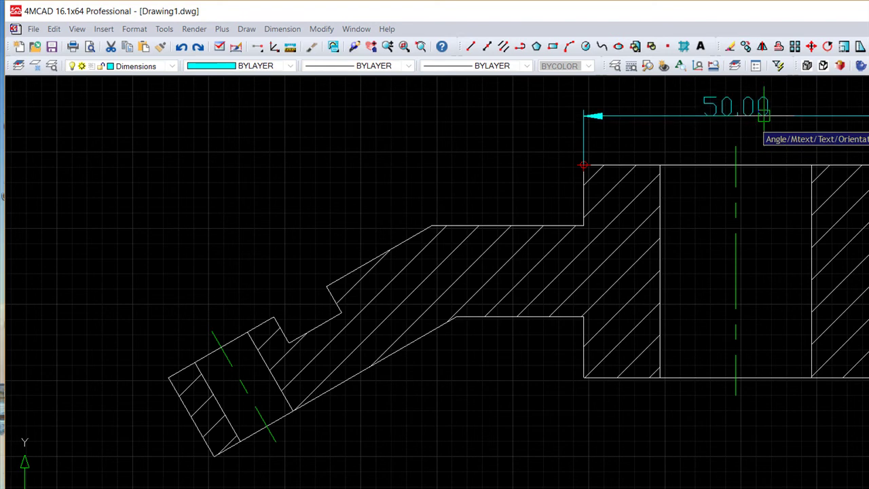
text(m)
key(Return)
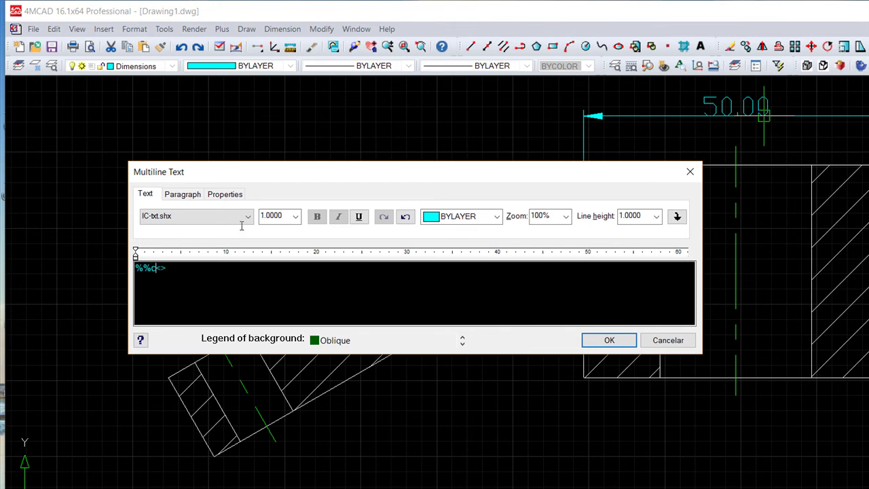
click(609, 340)
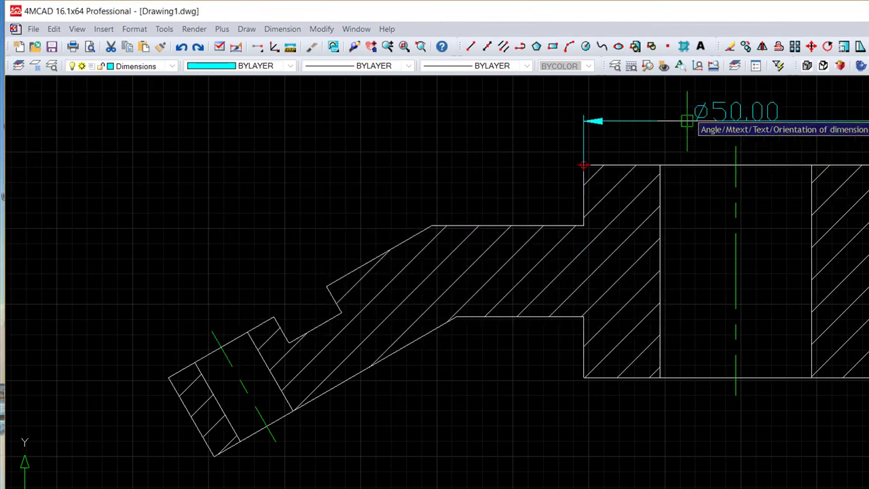
middle_drag(565, 109, 554, 145)
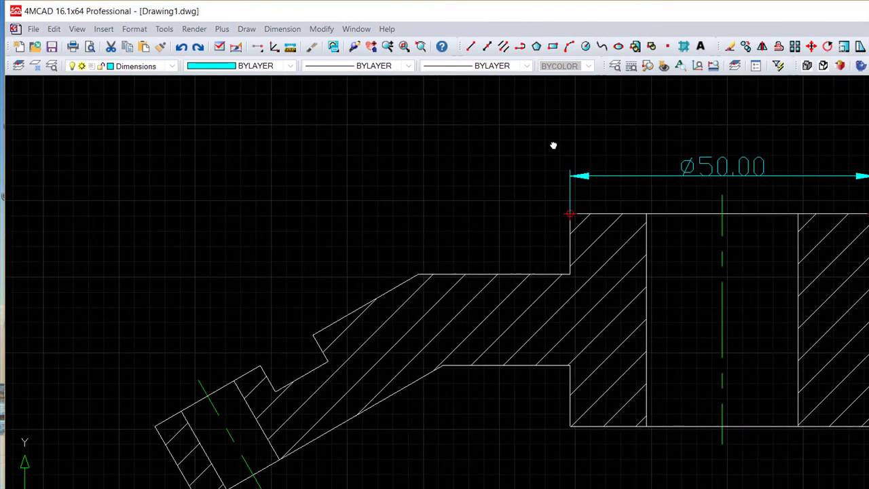
click(689, 120)
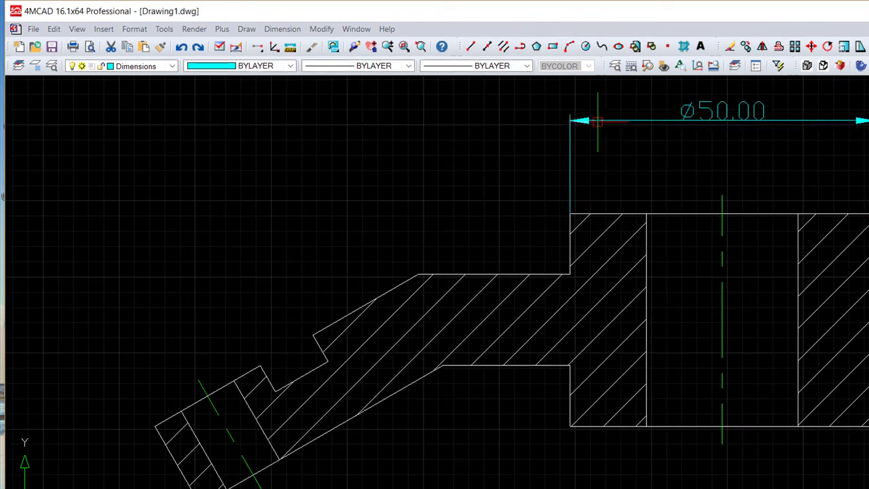
Dimension the bore's corners as ⌀25.00, placed just below the ⌀50.00 dimension.
key(Return)
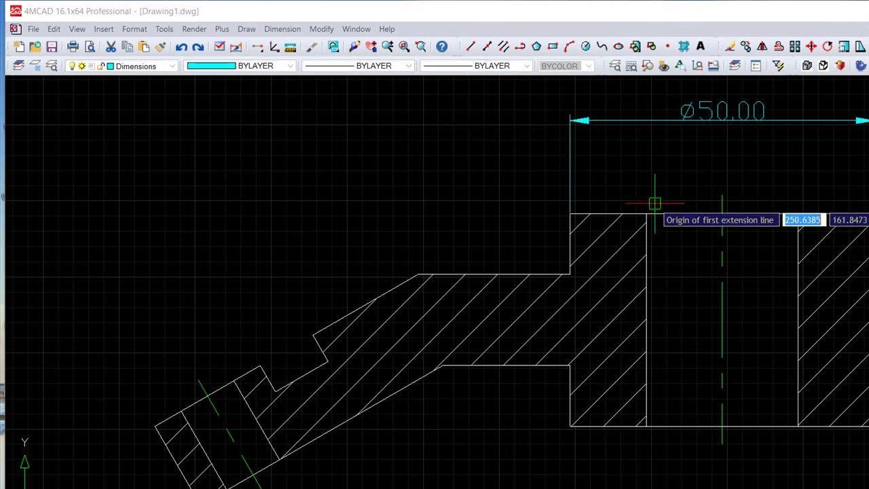
click(645, 213)
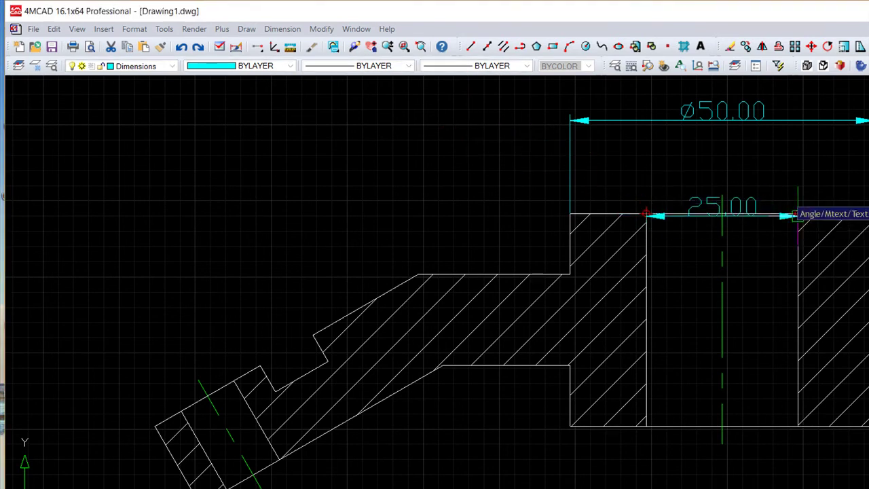
click(798, 215)
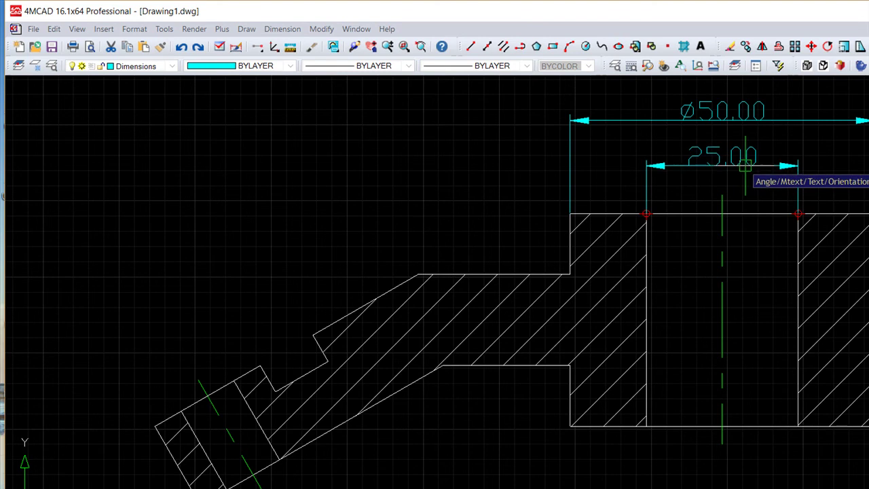
text(m)
key(Return)
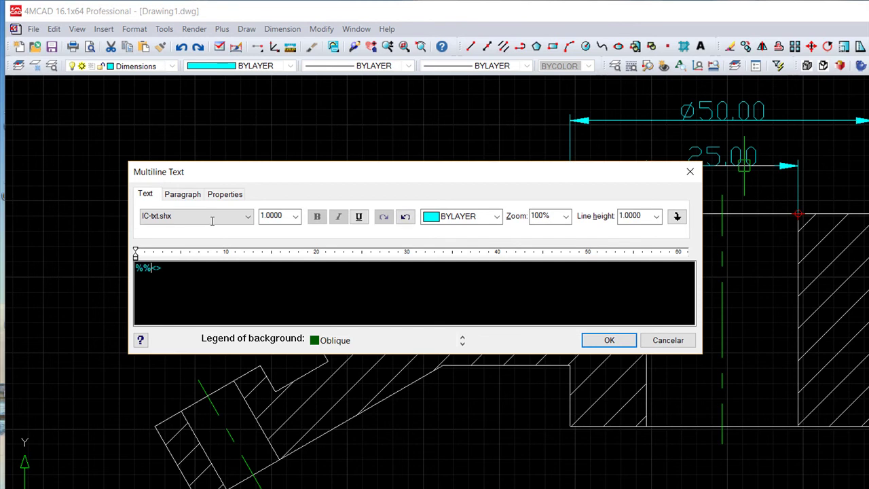
click(609, 340)
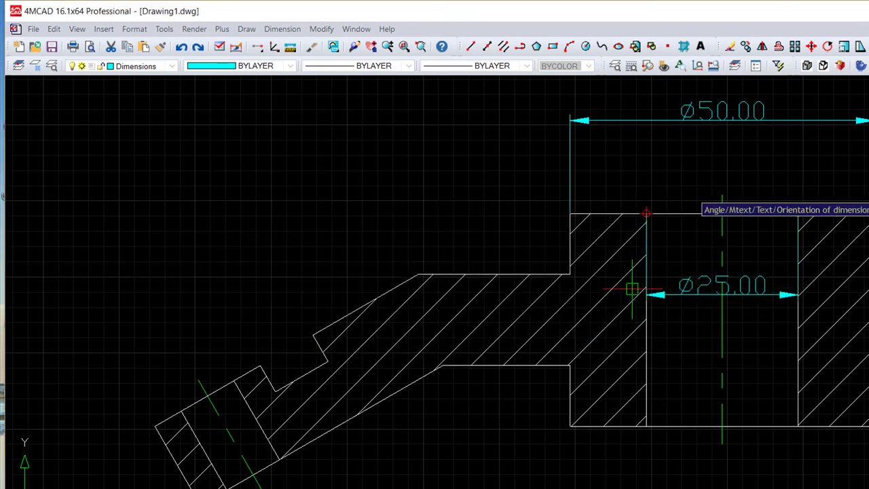
click(689, 163)
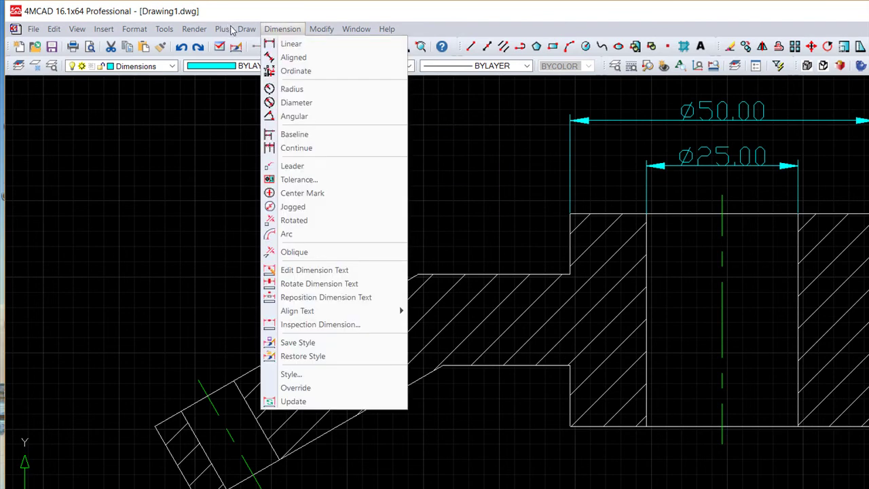
click(290, 44)
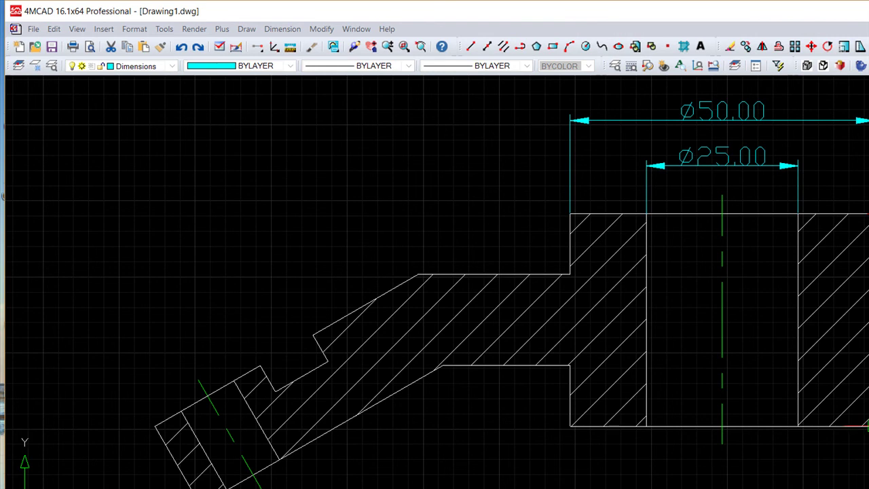
key(Escape)
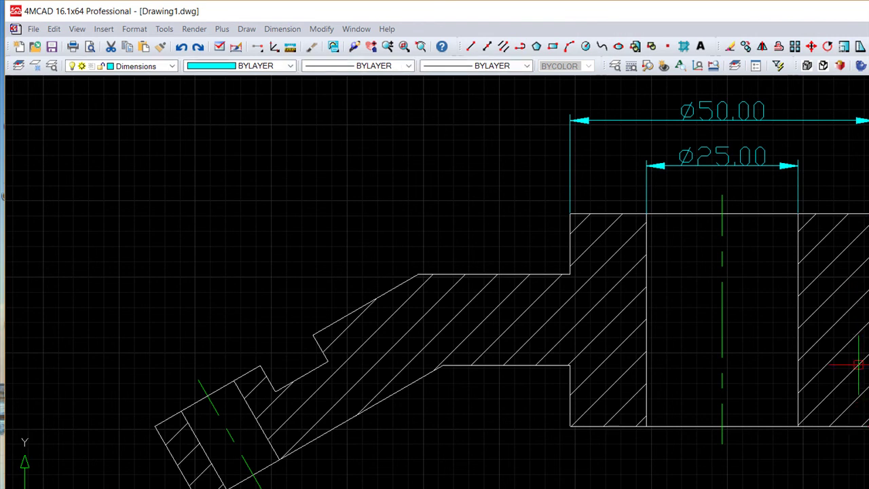
key(Return)
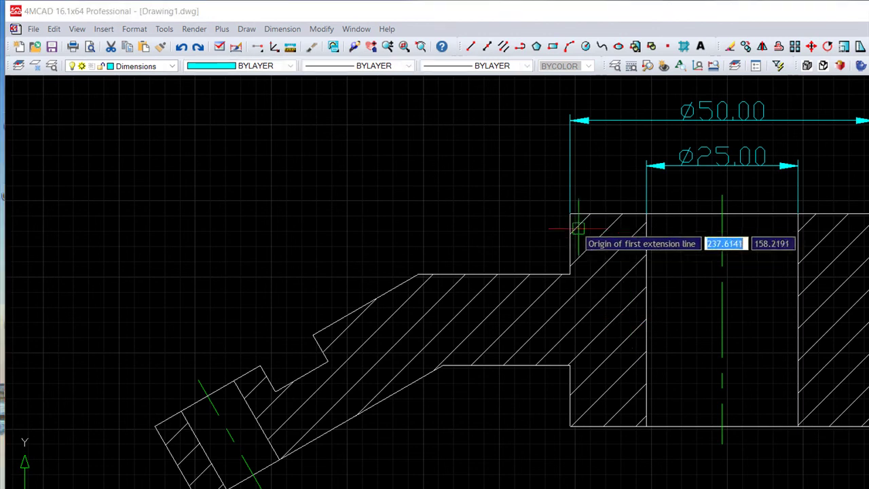
click(570, 215)
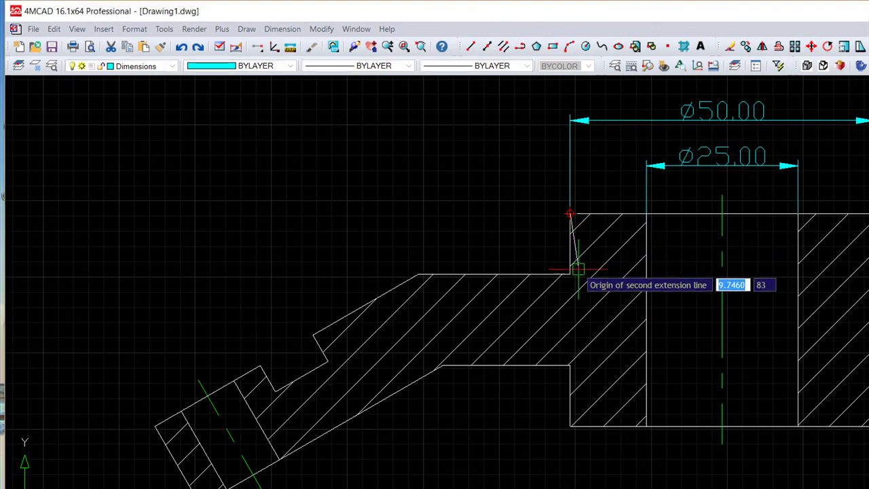
click(569, 275)
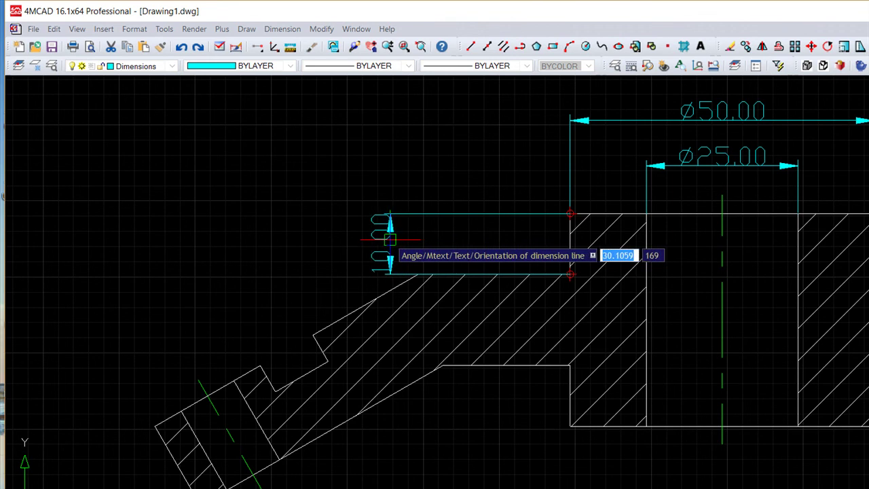
click(389, 239)
middle_drag(349, 266, 387, 226)
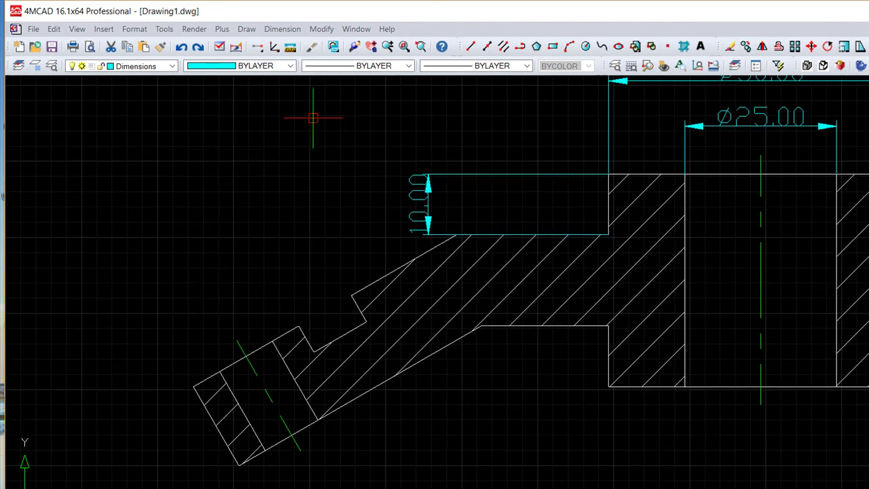
click(584, 45)
click(530, 175)
key(Return)
middle_drag(434, 146, 362, 191)
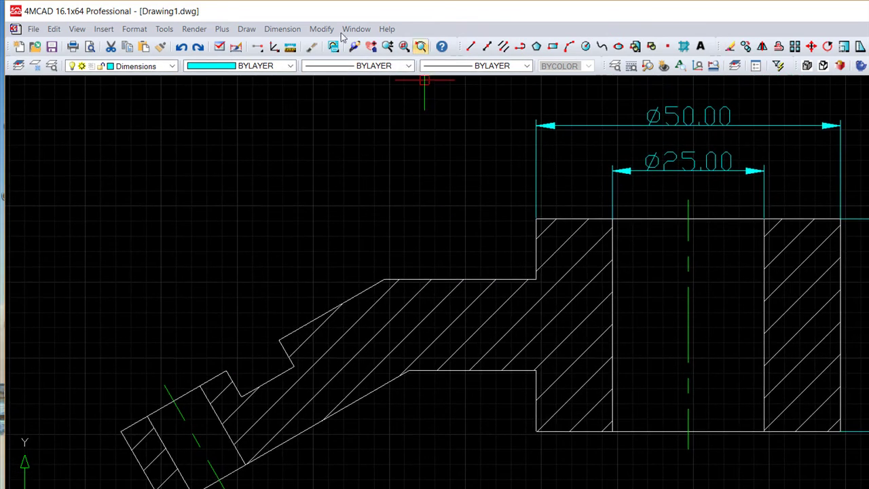
Add a linear 25.00 dimension across the arm's top edge, level with ⌀50.00.
click(322, 28)
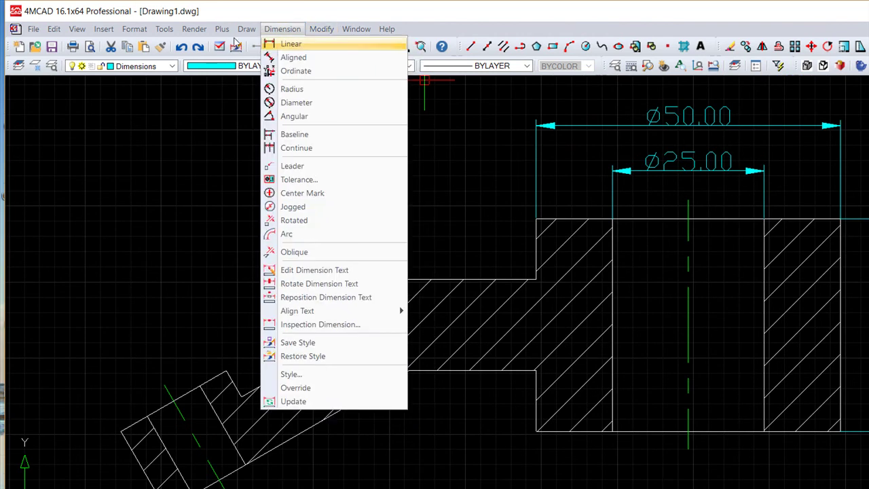
click(296, 41)
click(536, 279)
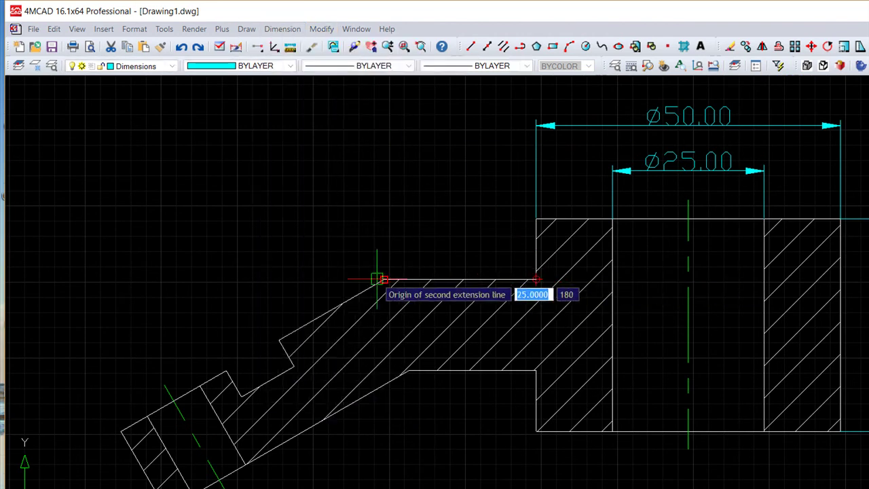
click(384, 279)
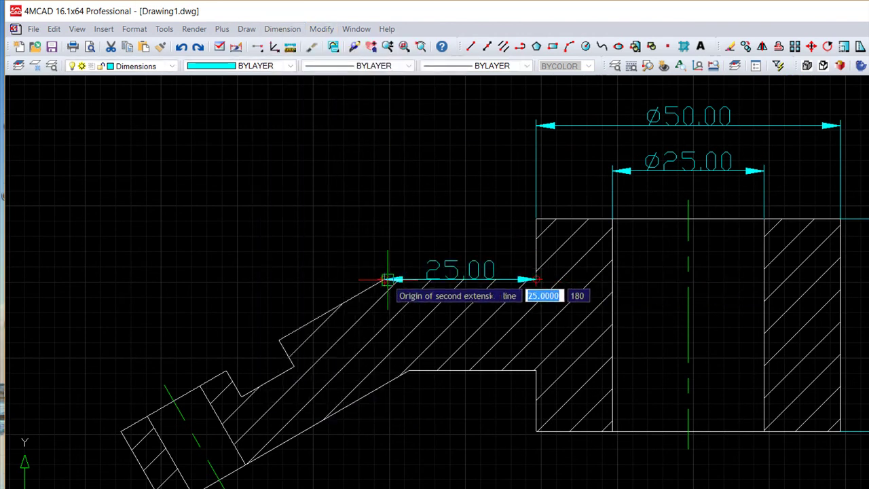
click(536, 125)
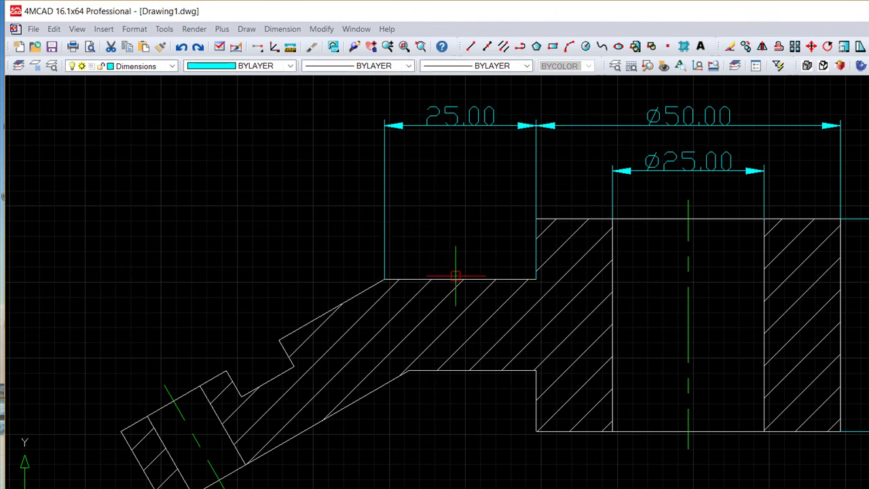
Add a 150° angular dimension between the arm's horizontal and slanted lower edges.
click(283, 29)
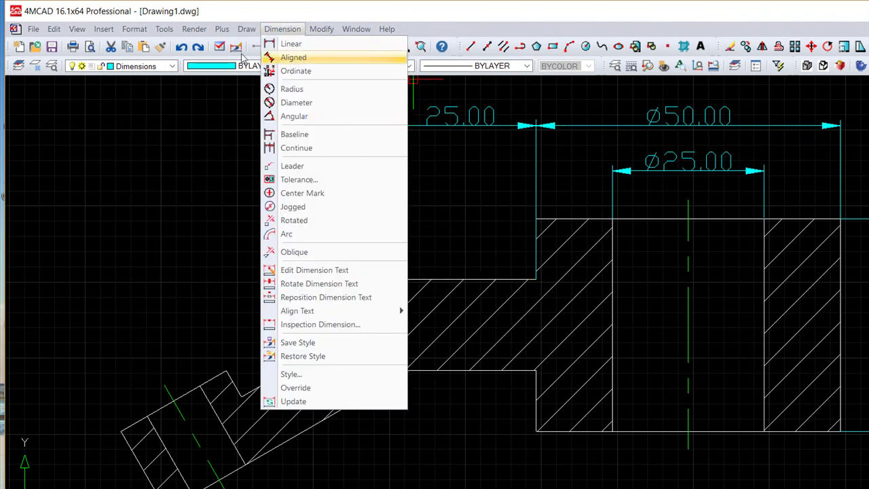
click(289, 117)
click(458, 370)
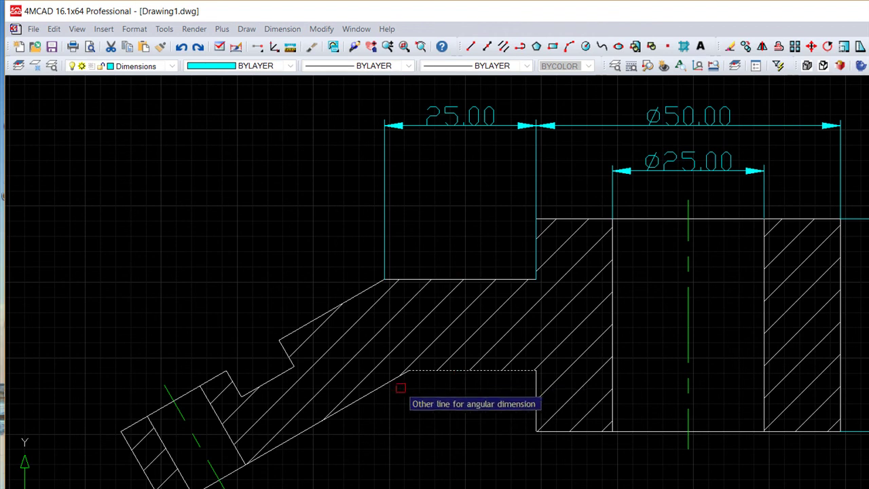
click(403, 374)
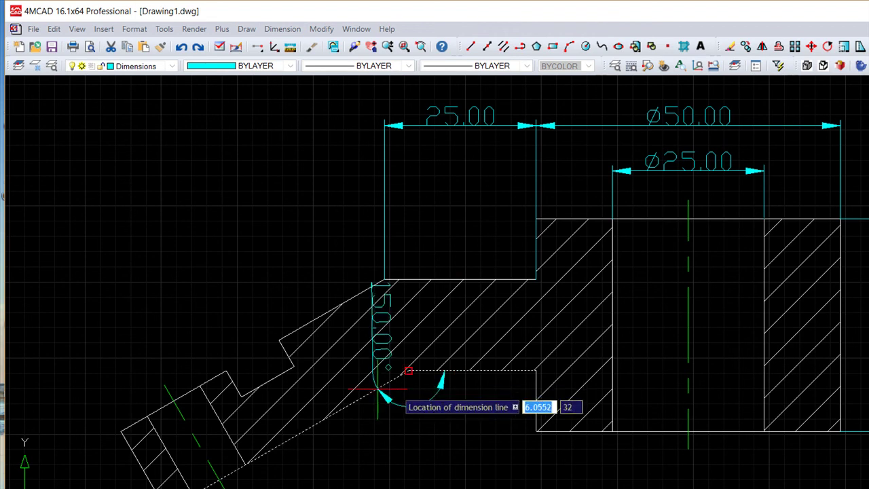
click(443, 432)
middle_drag(402, 297, 478, 262)
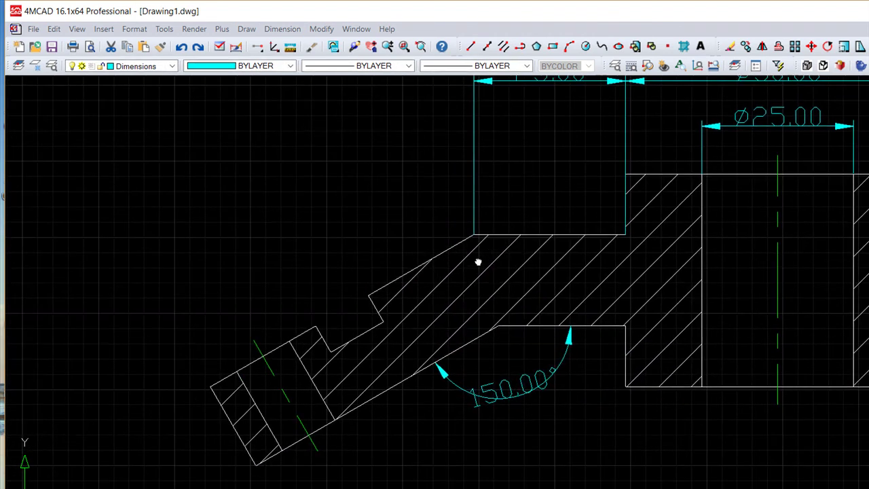
click(282, 29)
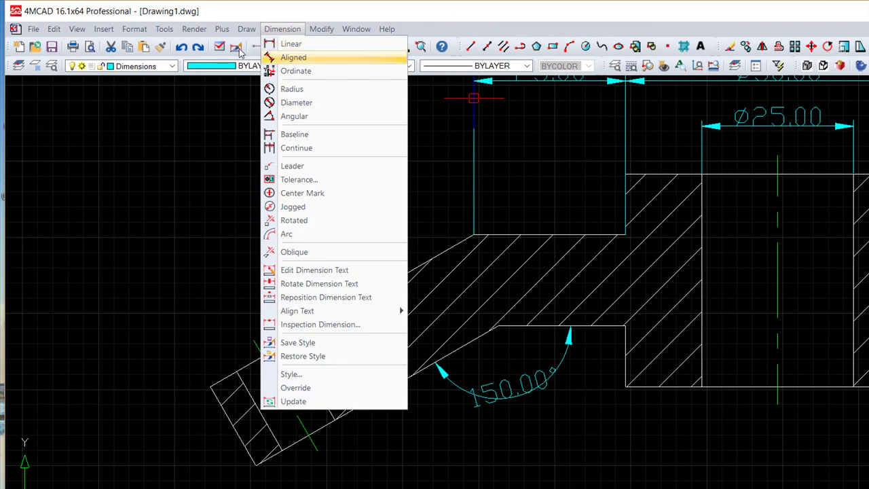
Add an aligned 50.00 dimension from the arm's upper corner to its far end.
click(279, 56)
click(451, 245)
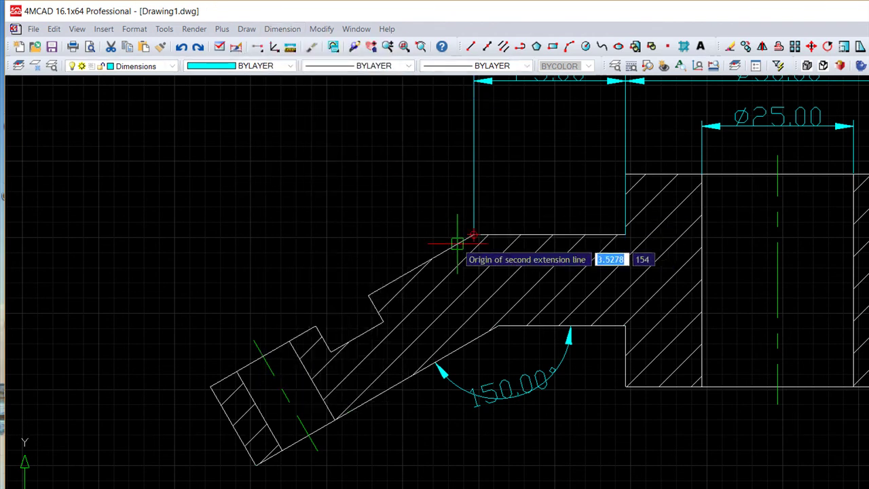
click(210, 386)
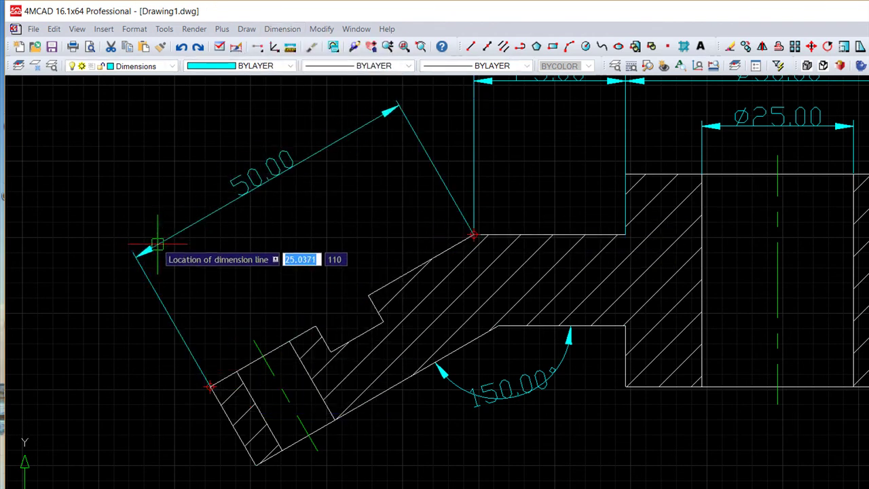
click(152, 235)
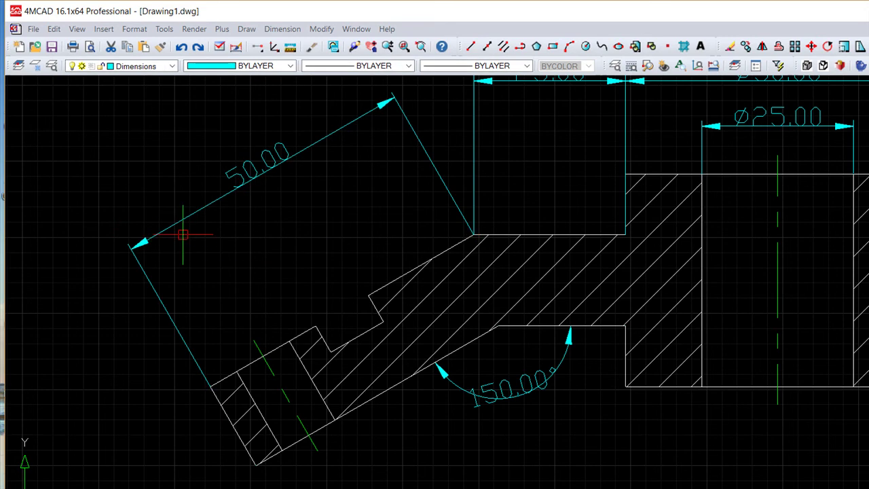
Discard the 10.44 attempt and start an aligned 10.00 dimension across the arm's end.
key(Return)
click(210, 387)
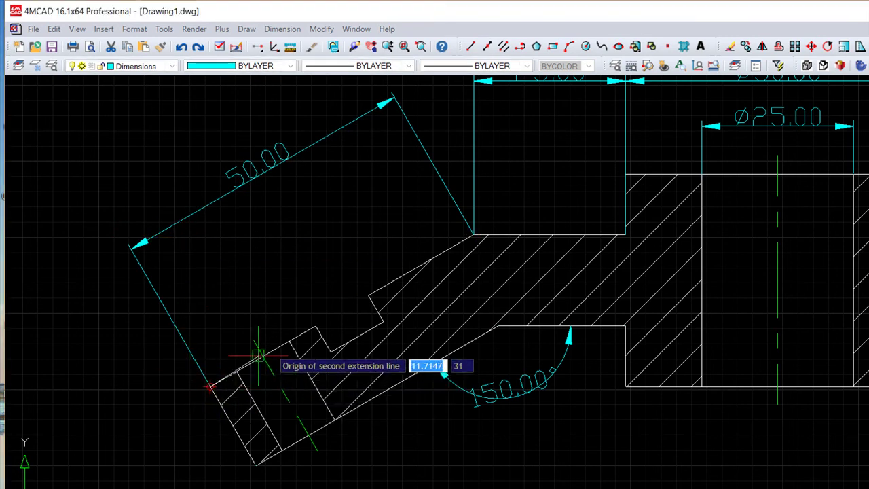
click(253, 341)
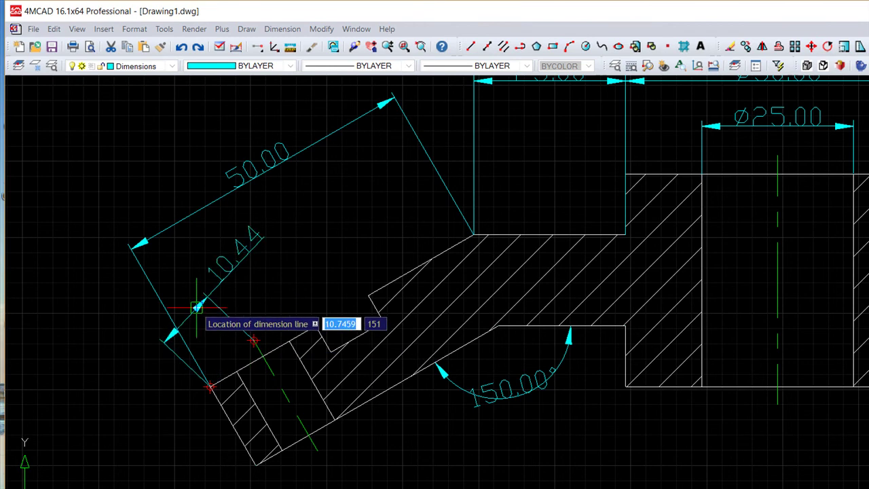
key(Escape)
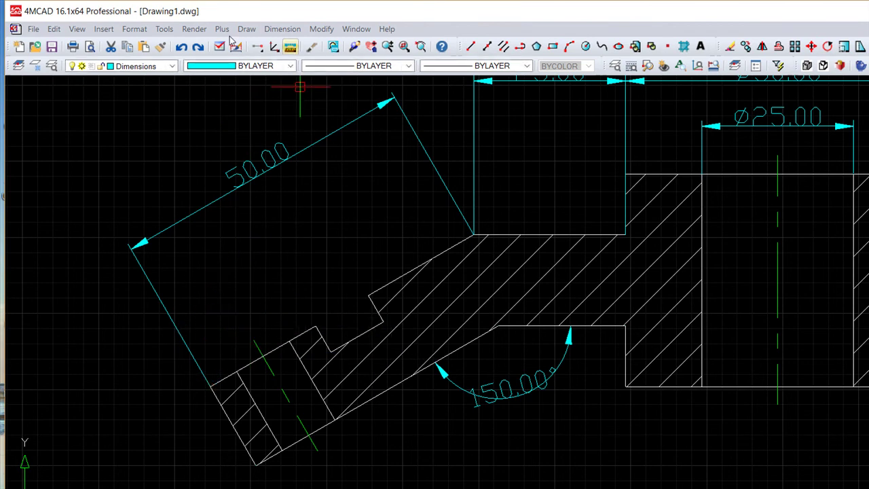
key(Down)
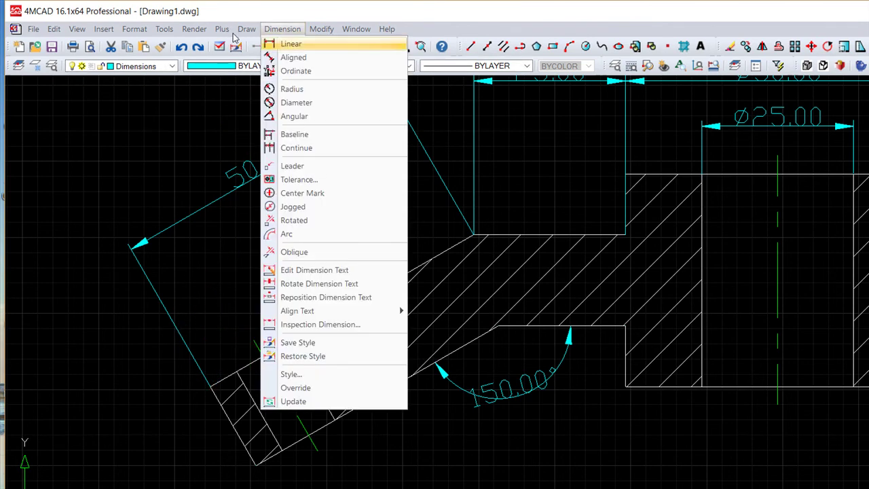
key(Return)
click(210, 386)
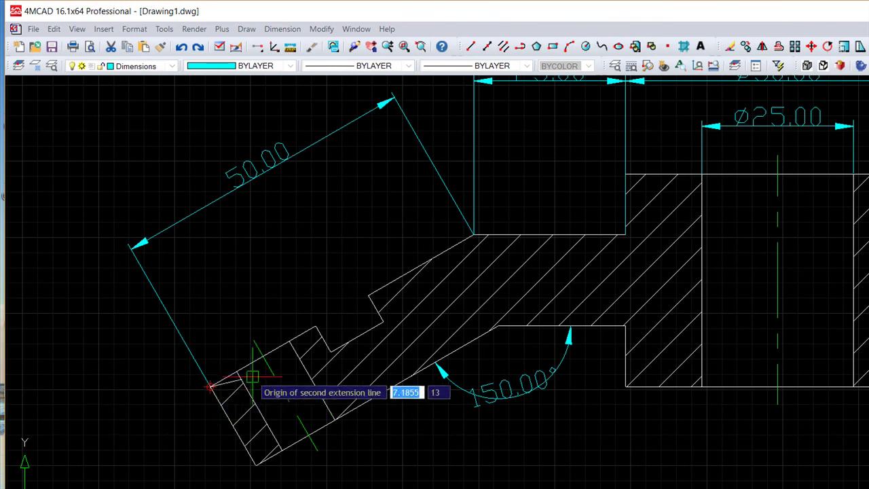
click(262, 354)
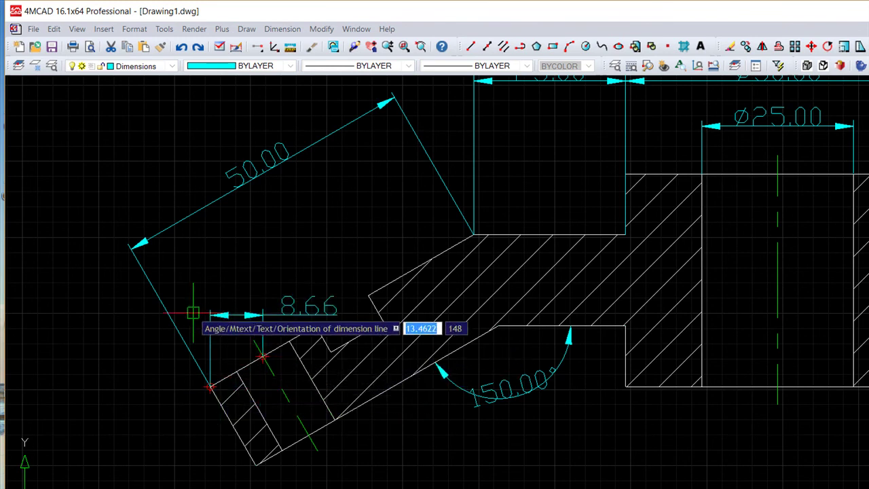
click(283, 29)
click(292, 56)
click(213, 393)
click(262, 355)
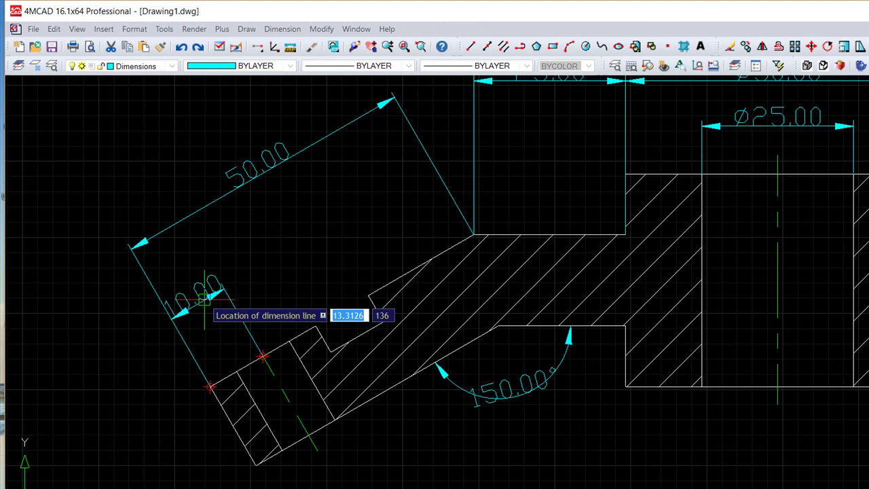
Place the 10.00 end width, then add aligned 10.00 across the notch and 5.00 on the step.
click(207, 297)
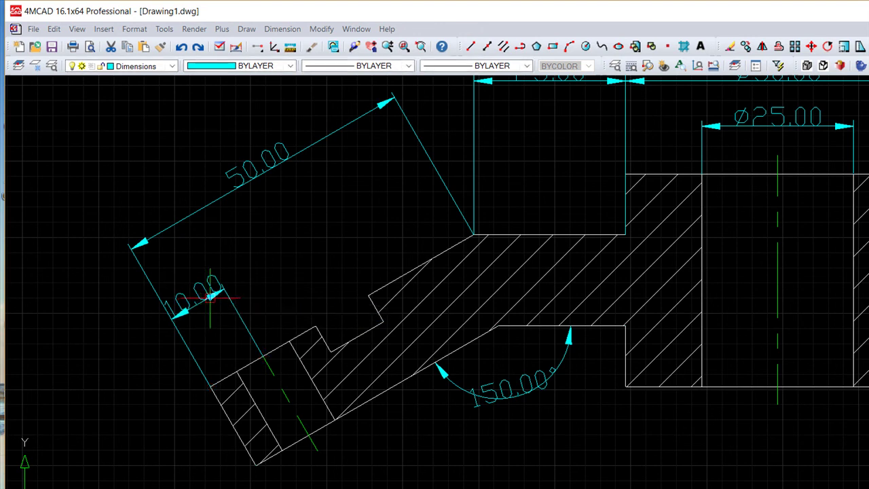
key(Return)
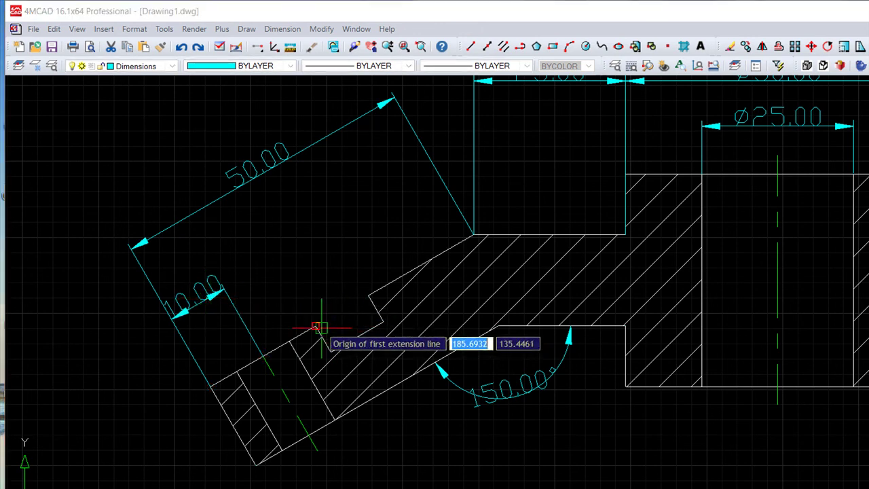
click(316, 327)
click(367, 295)
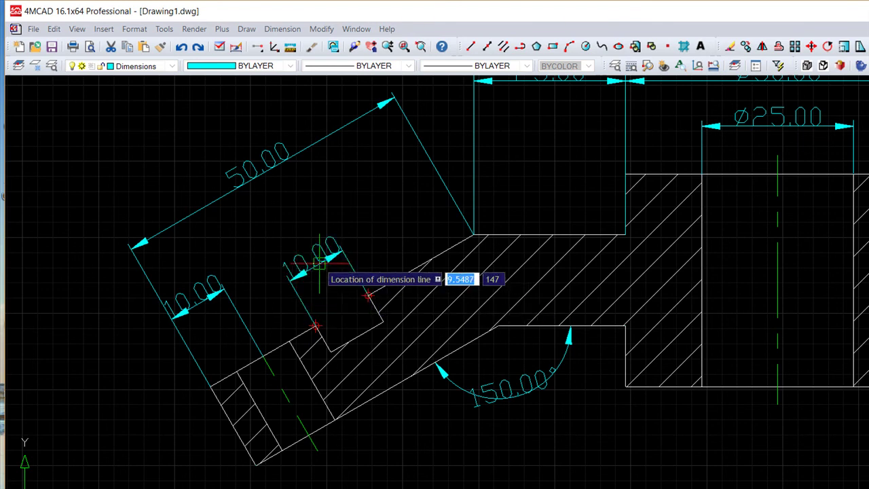
click(309, 247)
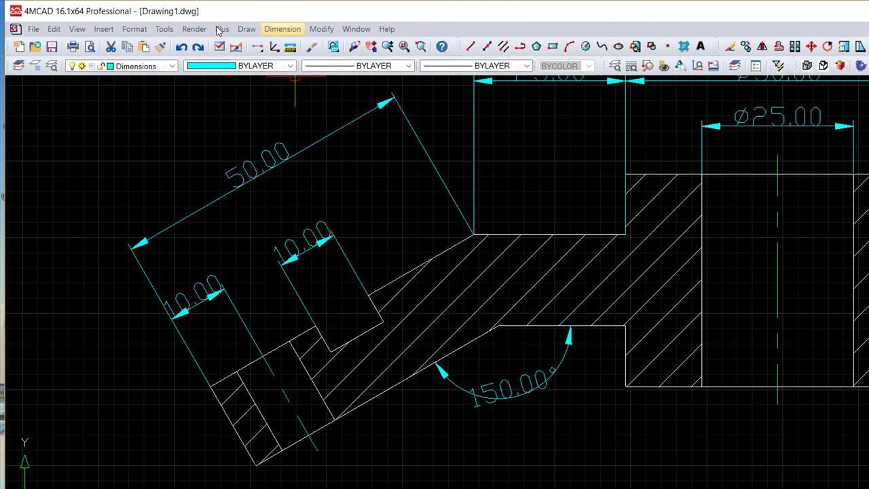
click(368, 299)
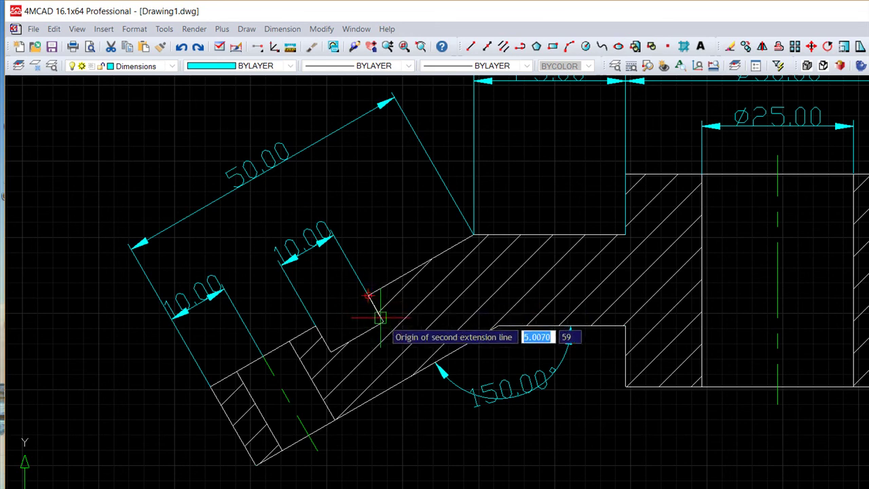
click(384, 319)
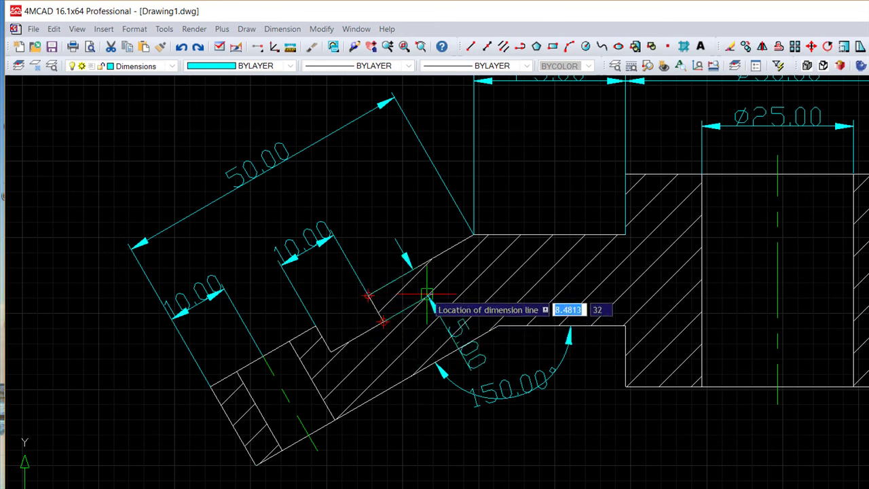
click(392, 230)
Add aligned 10.00 at the arm's bottom end and 15.00 along its lower-left edge.
click(283, 29)
click(292, 58)
click(283, 450)
click(335, 420)
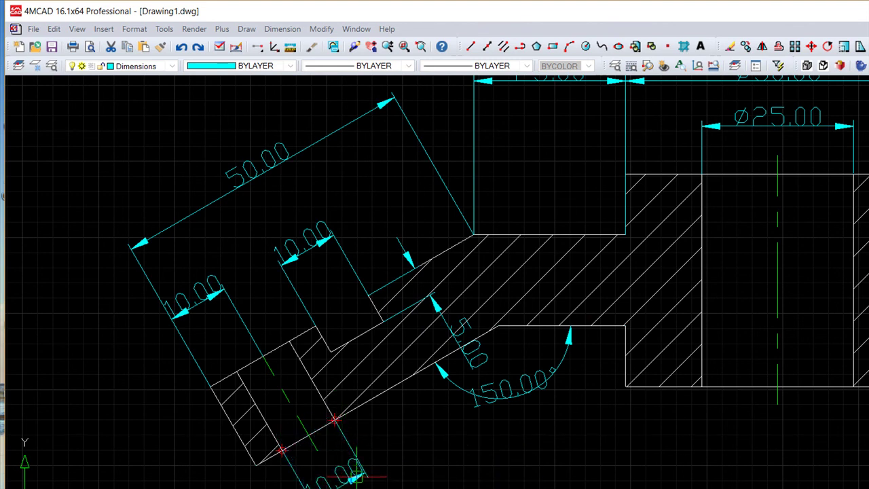
click(338, 471)
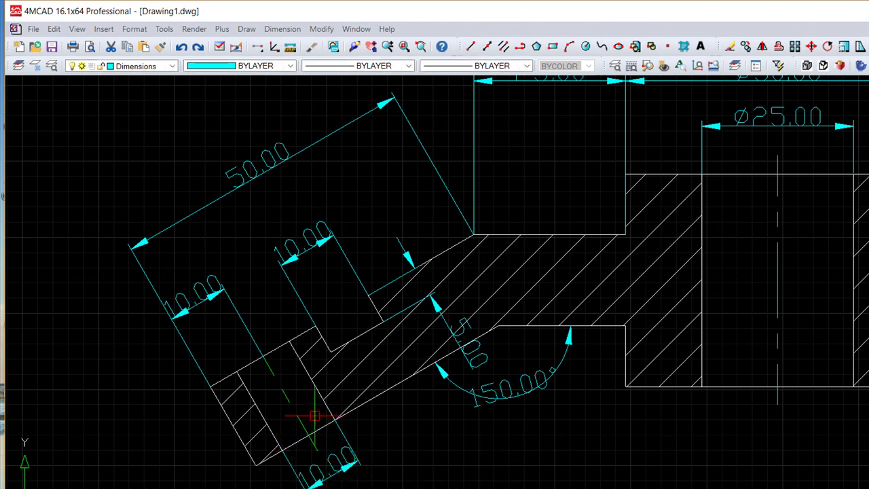
key(Return)
click(210, 387)
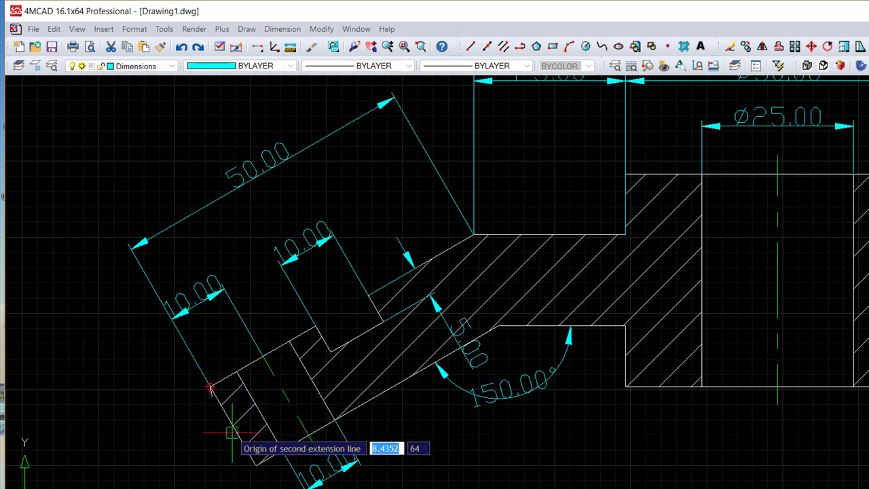
click(256, 465)
click(203, 470)
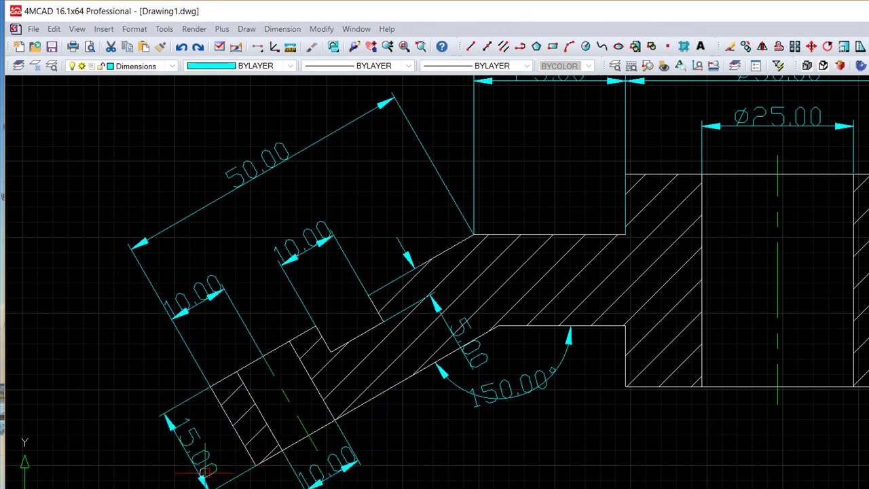
Add a vertical linear 15.00 dimension across the hub's step corners.
middle_drag(465, 353, 398, 345)
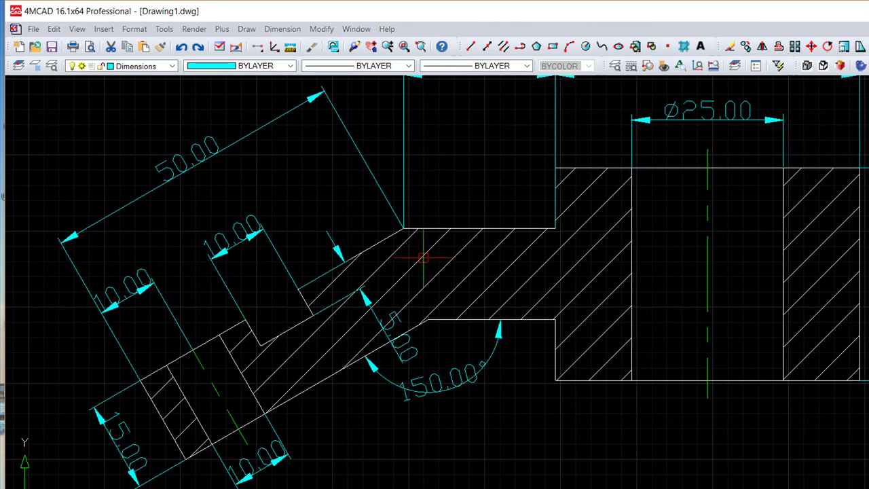
click(282, 29)
click(281, 42)
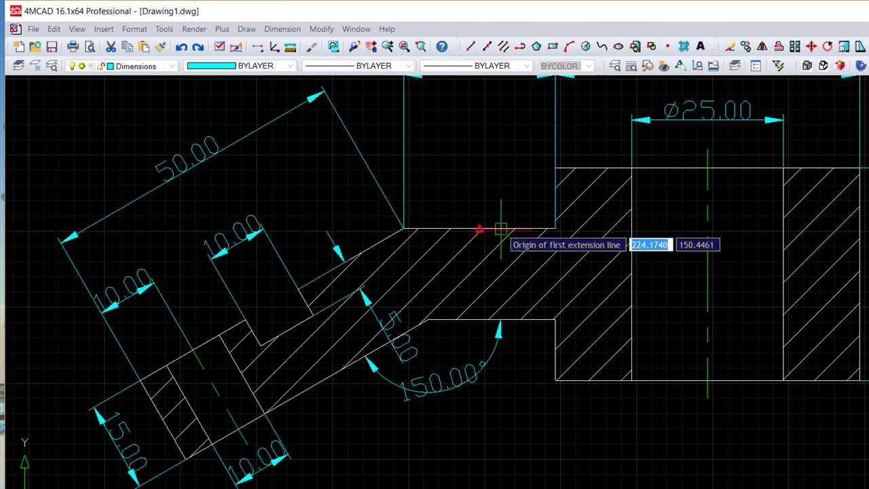
click(555, 228)
click(555, 319)
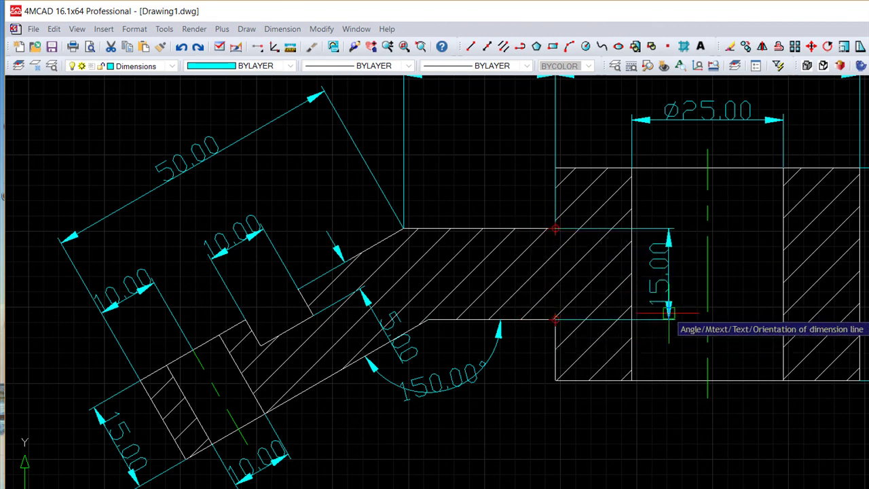
click(669, 313)
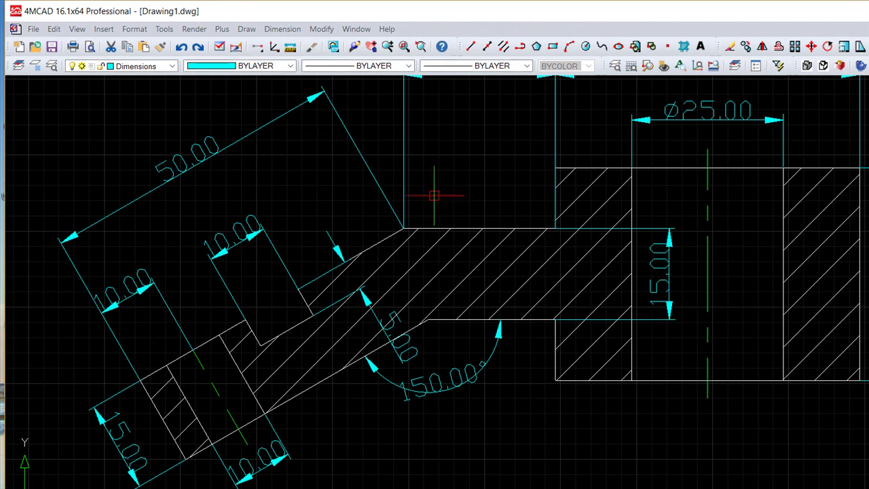
Zoom out in realtime so the whole part, including 25.00 and ⌀50.00, fits the view.
click(77, 29)
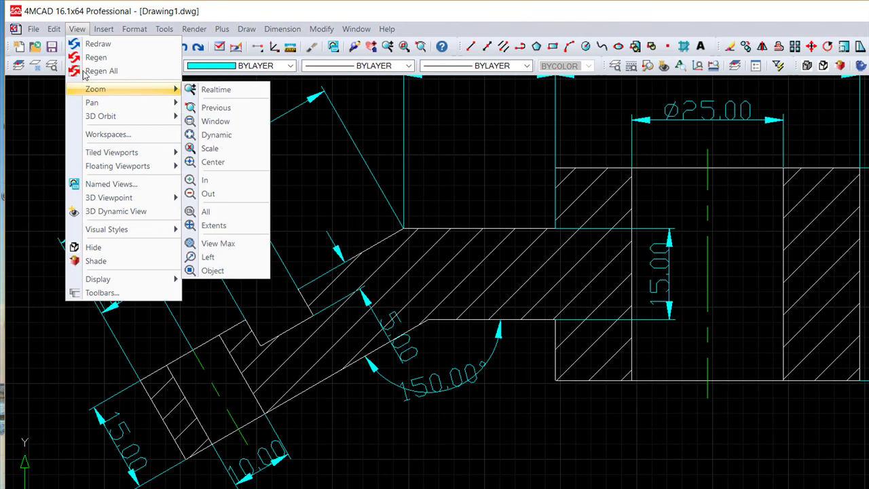
click(216, 89)
mouse_move(582, 357)
mouse_down()
mouse_move(478, 342)
mouse_move(479, 323)
mouse_up()
middle_drag(491, 334, 481, 343)
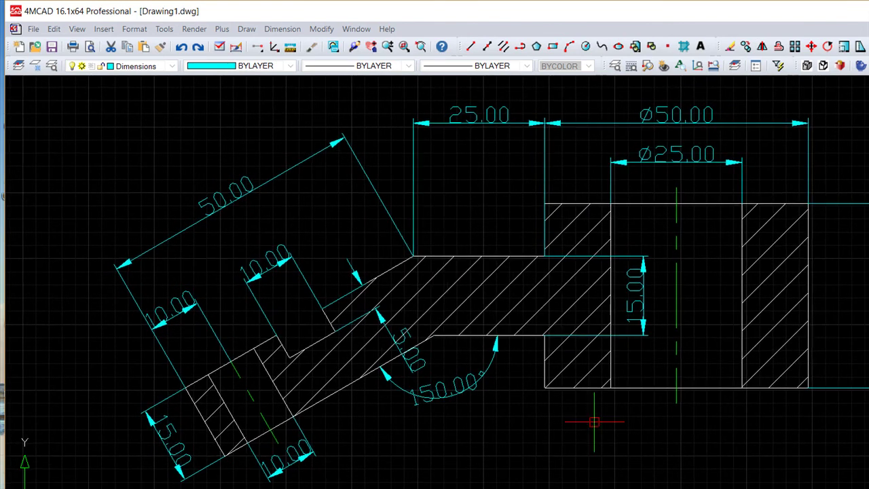